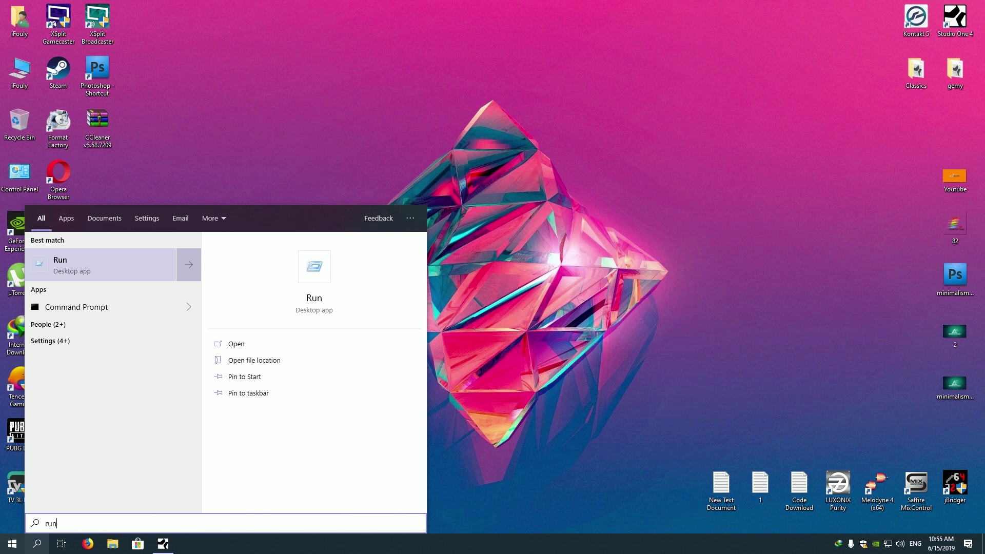
# Open the user's temporary files folder by running the command %tmp%.
pyautogui.click(94, 259)
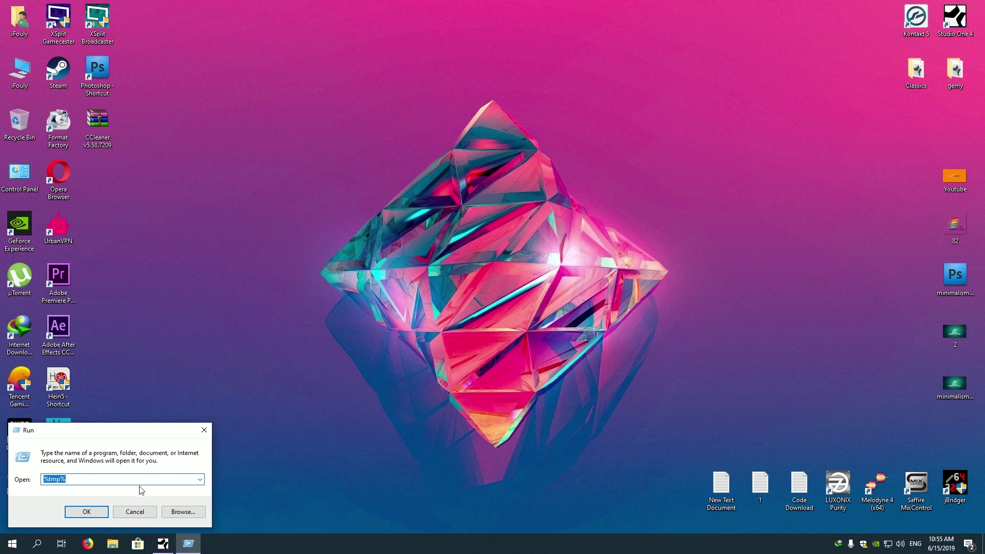
pyautogui.click(134, 511)
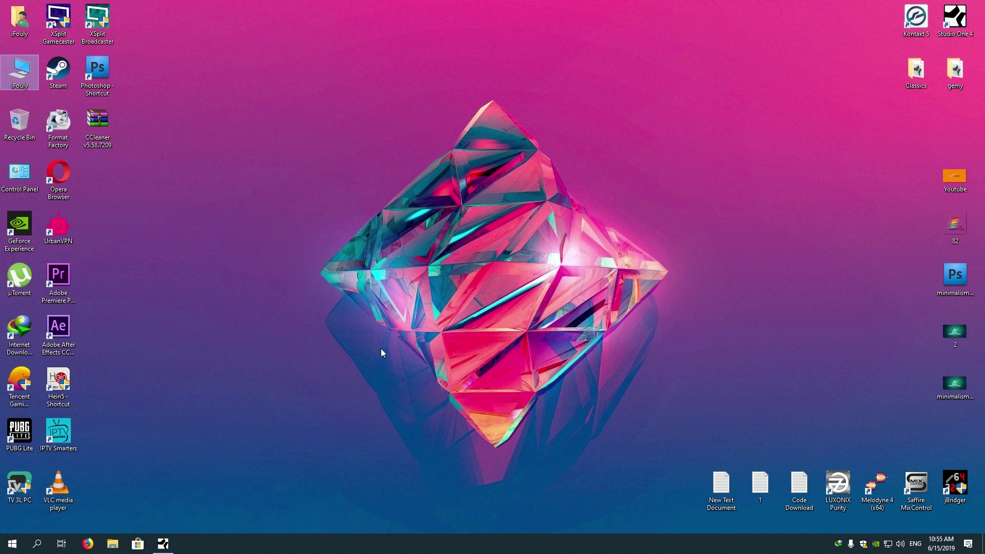
pyautogui.press('super+r')
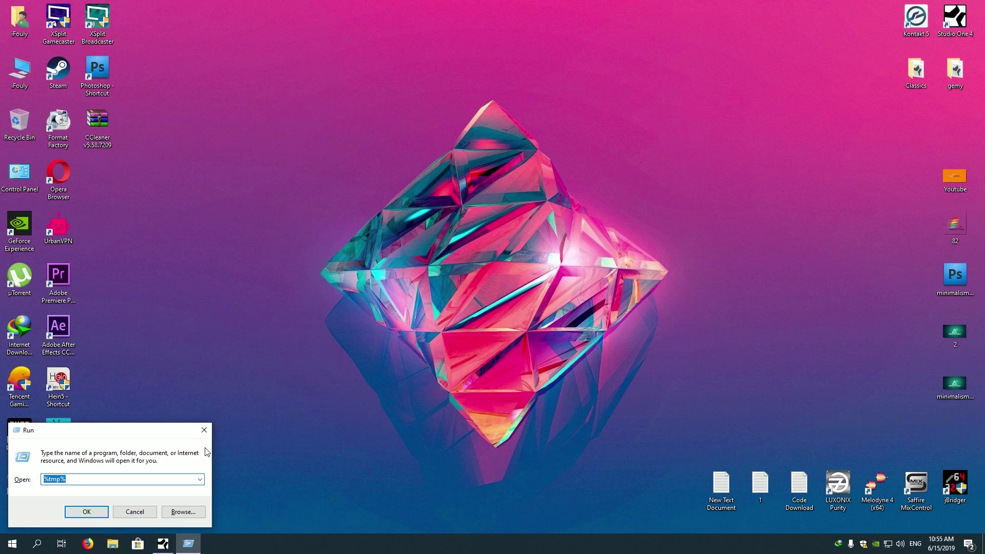
pyautogui.write('%t')
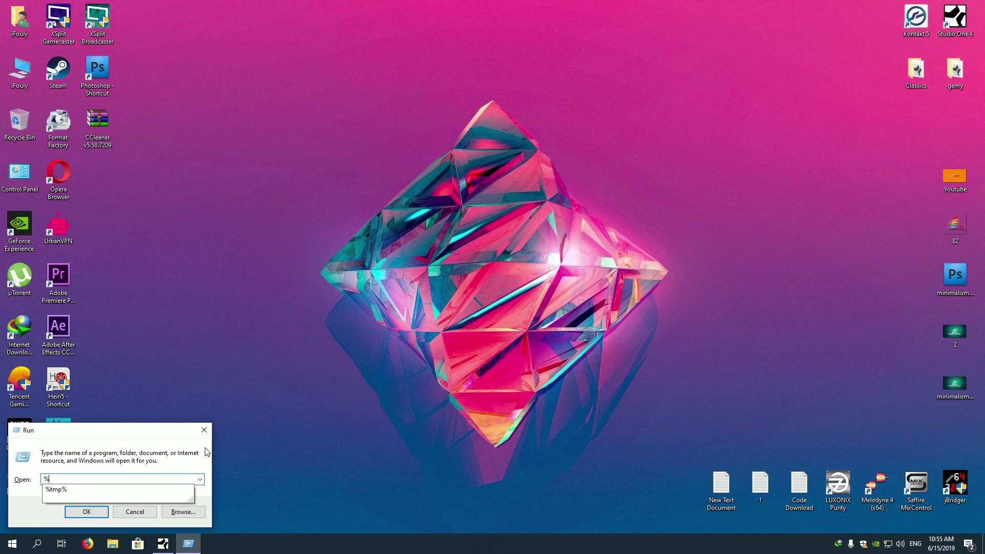
pyautogui.write('m')
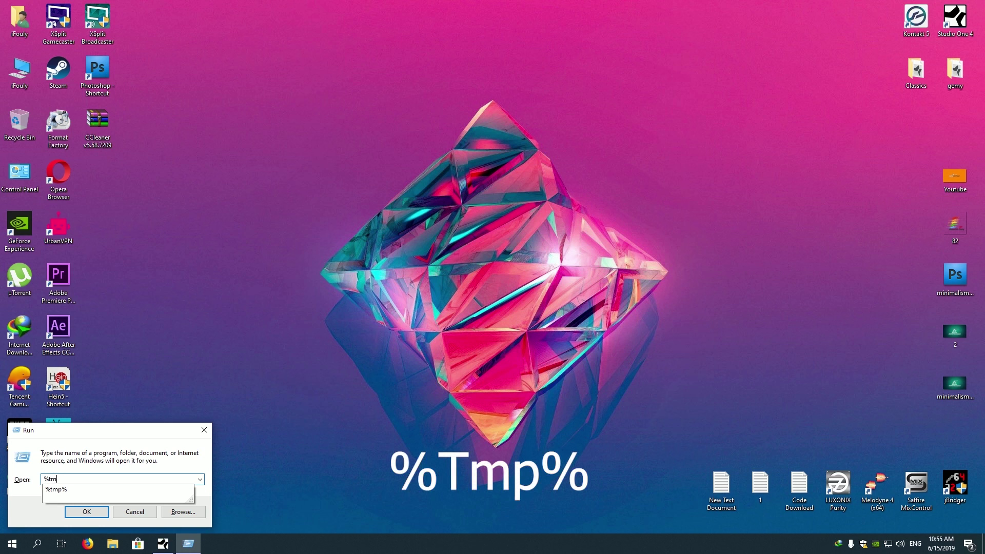
pyautogui.write('p%')
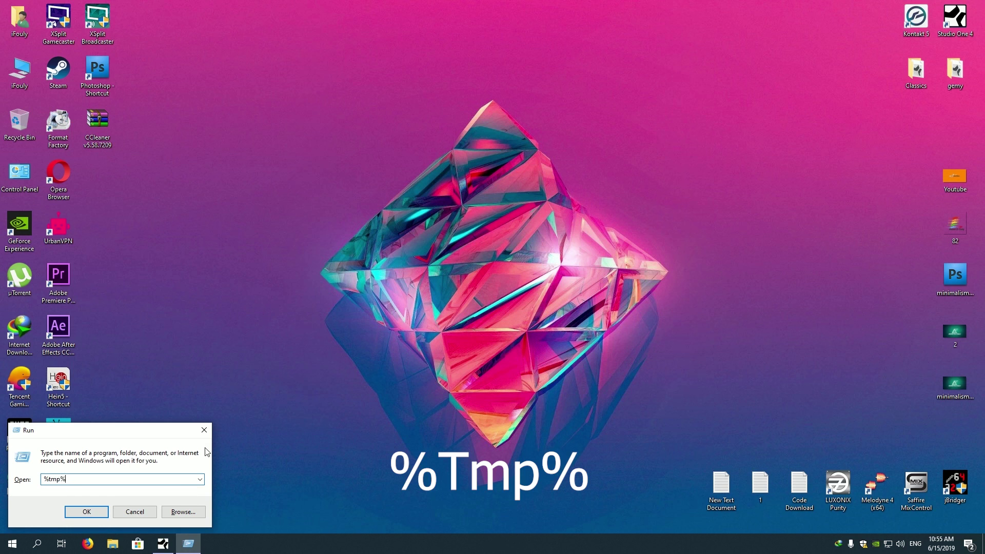
pyautogui.click(87, 507)
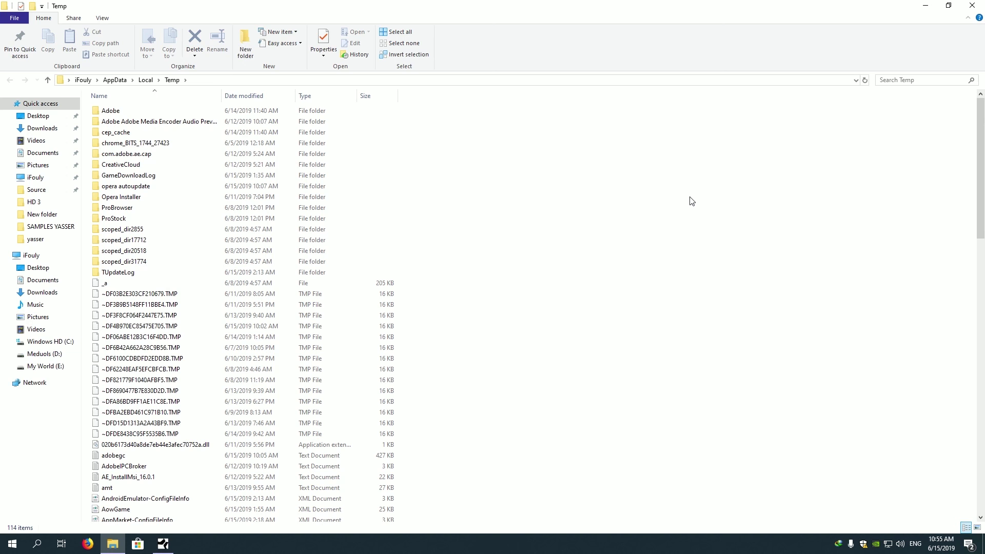
# Check the combined size of all items in the user's Temp folder through their properties.
pyautogui.hotkey('ctrl', 'a')
pyautogui.rightClick(304, 263)
pyautogui.click(328, 470)
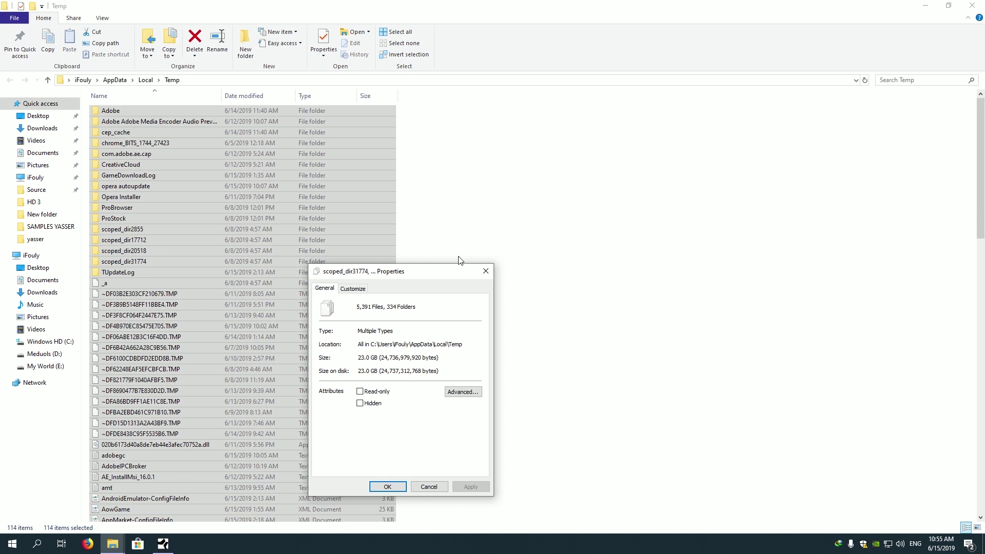
pyautogui.click(485, 271)
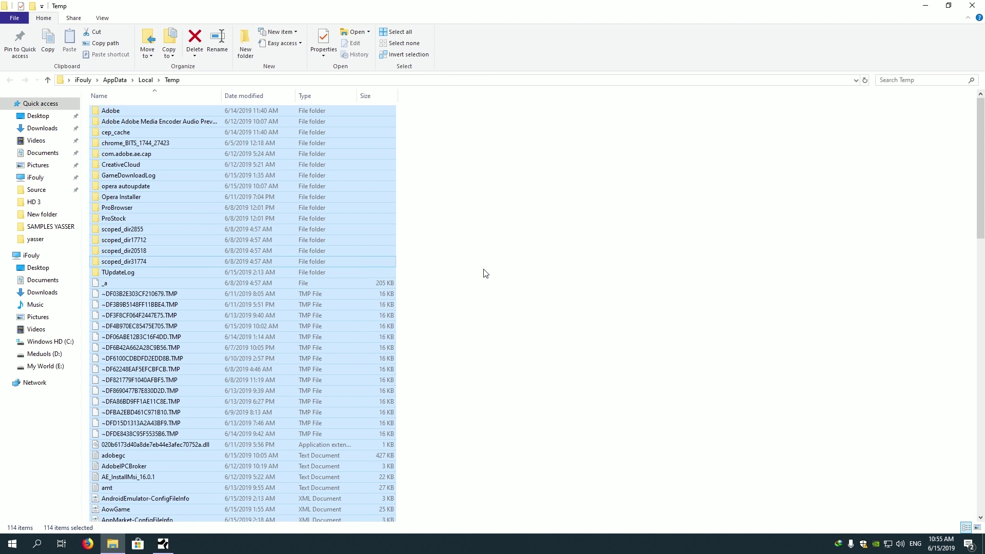
pyautogui.click(523, 255)
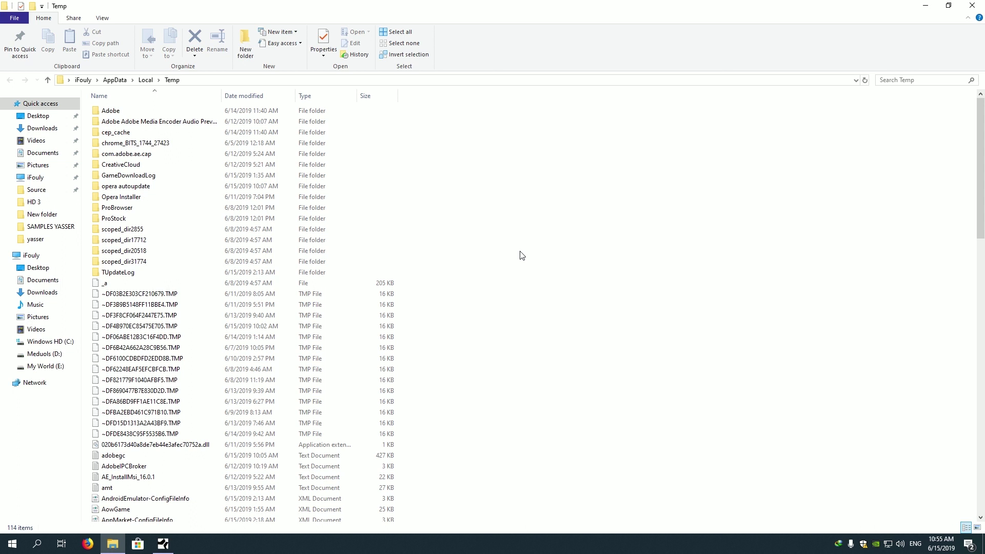
# Permanently delete all items in the user's Temp folder, skipping the file in use, and close the folder.
pyautogui.hotkey('ctrl', 'a')
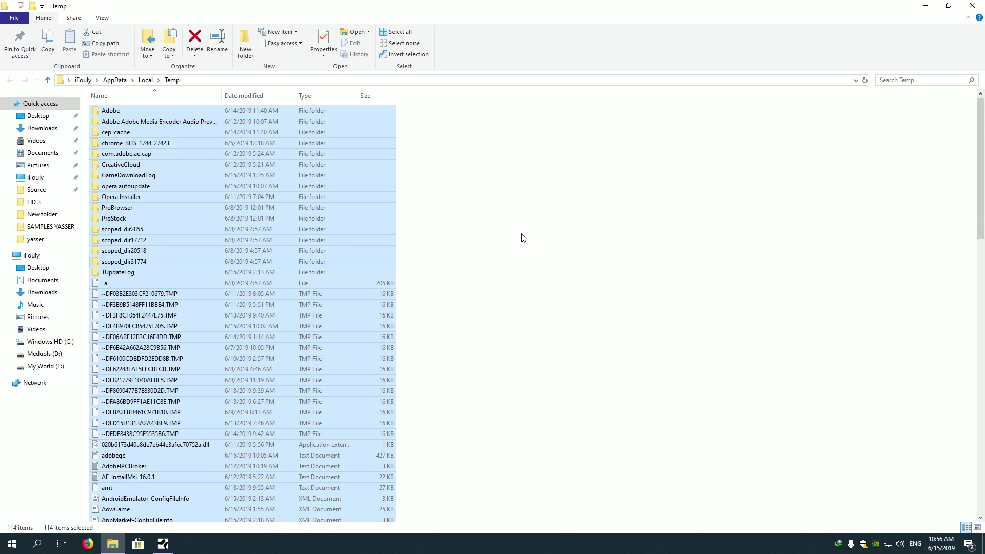
pyautogui.hotkey('shift', 'Delete')
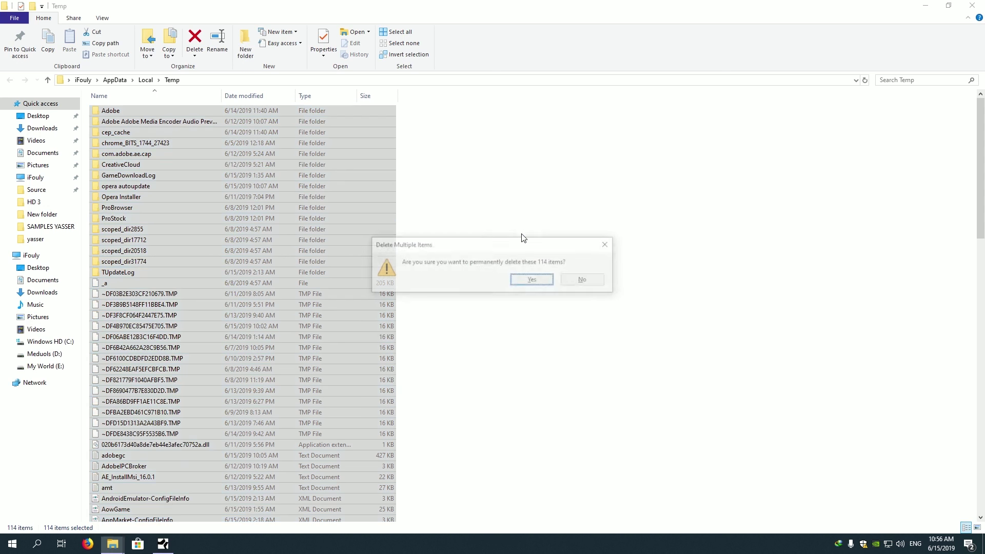
pyautogui.click(531, 280)
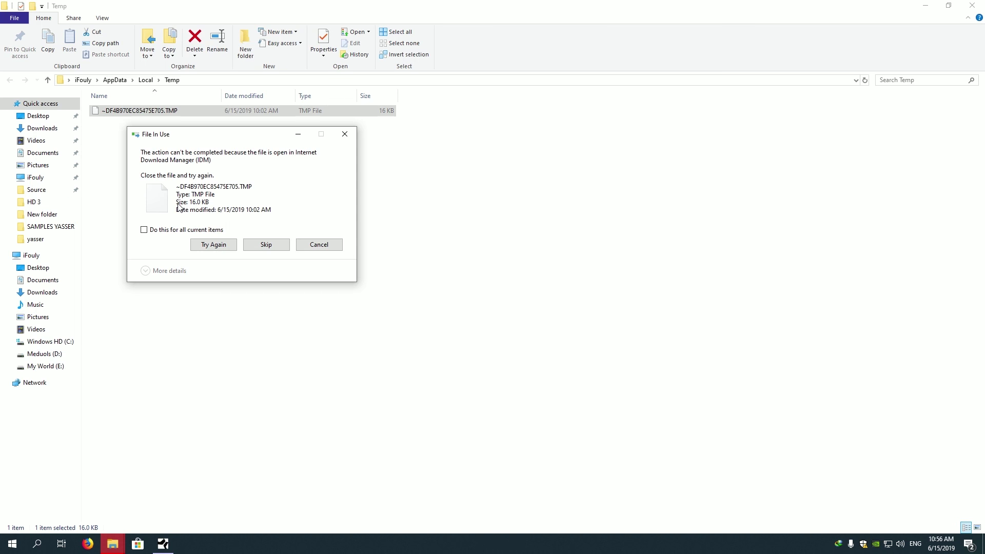
pyautogui.click(251, 245)
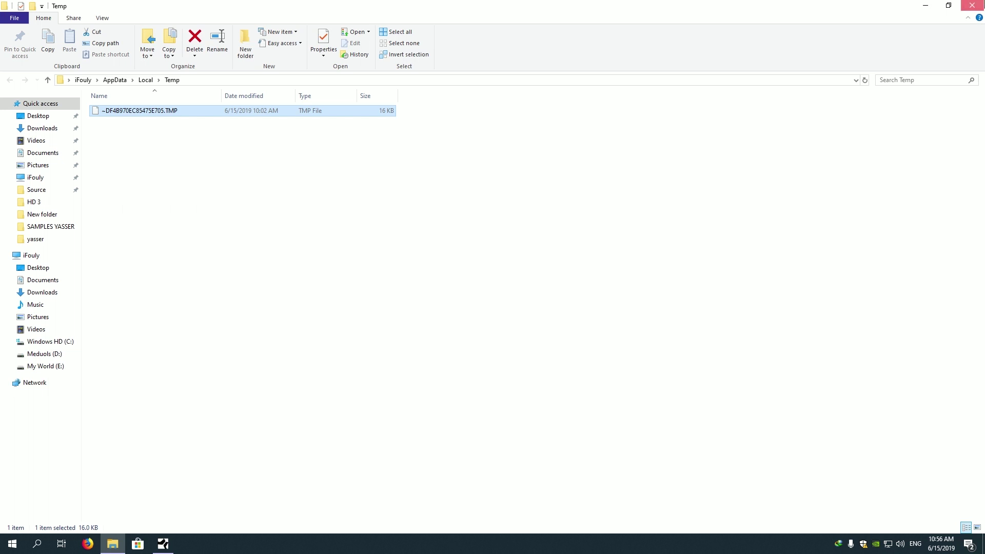
pyautogui.click(972, 5)
# Open the Windows Temp folder by running the command temp.
pyautogui.press('super+r')
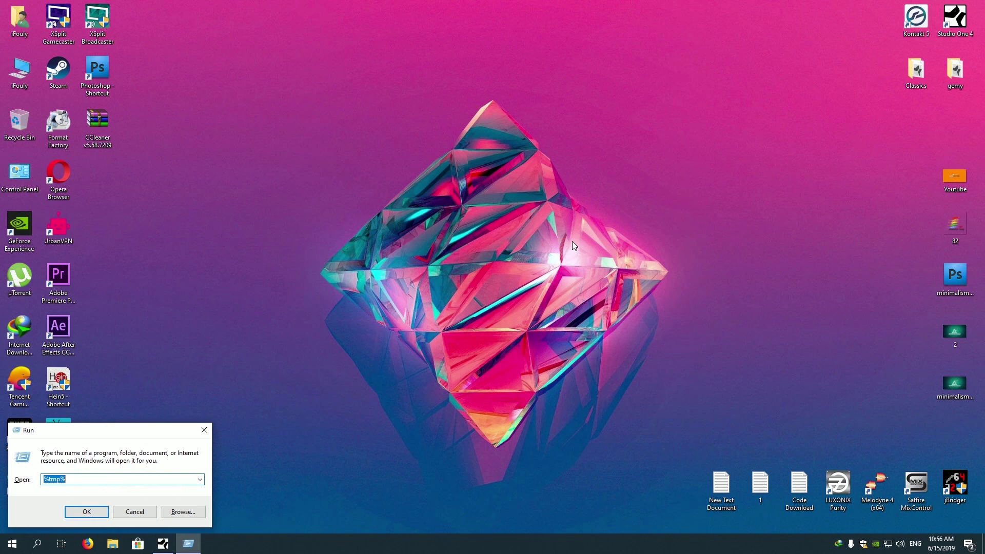
pyautogui.write('temp')
pyautogui.press('Return')
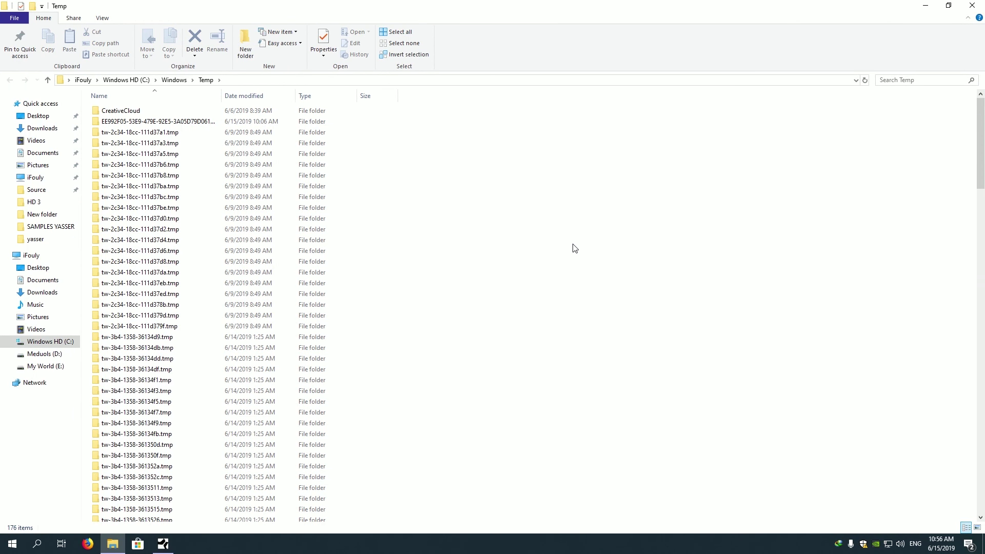
# Permanently delete all items in the Windows Temp folder, skipping the files in use, and close the folder.
pyautogui.hotkey('ctrl', 'a')
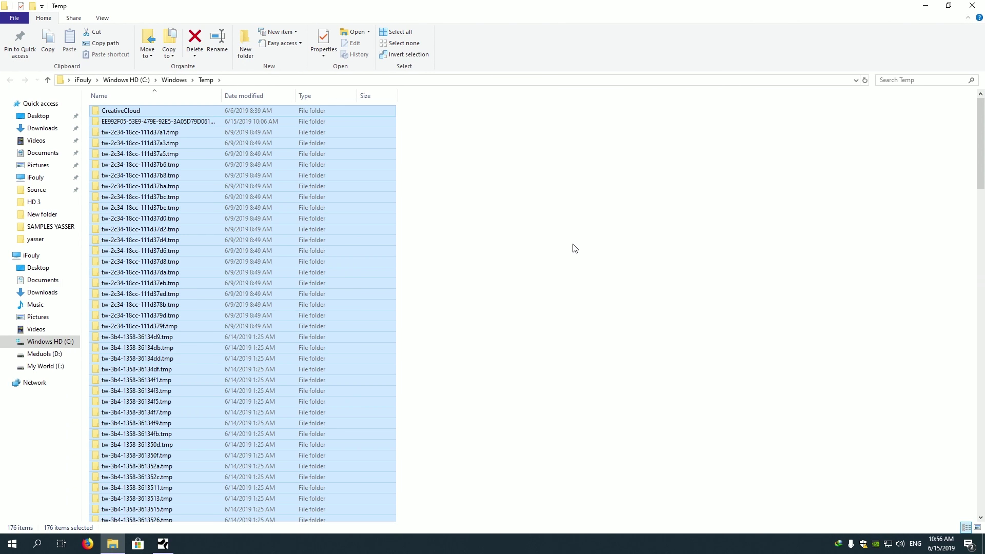
pyautogui.rightClick(153, 249)
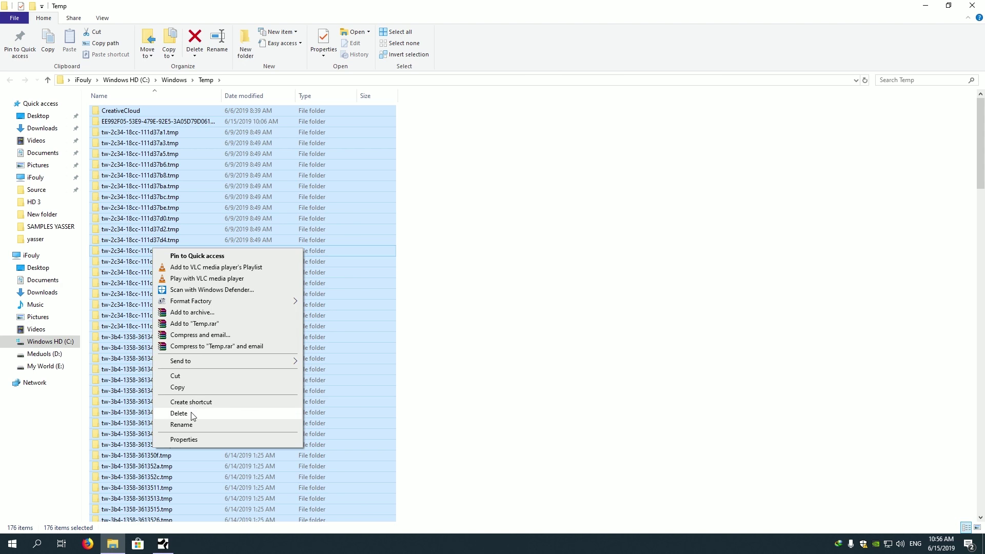
pyautogui.press('Escape')
pyautogui.hotkey('shift', 'Delete')
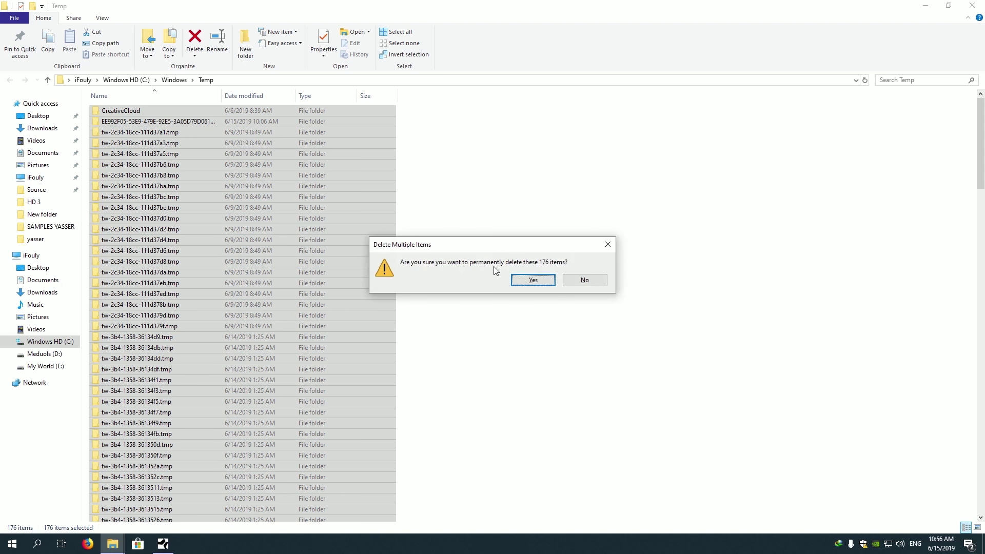
pyautogui.click(532, 280)
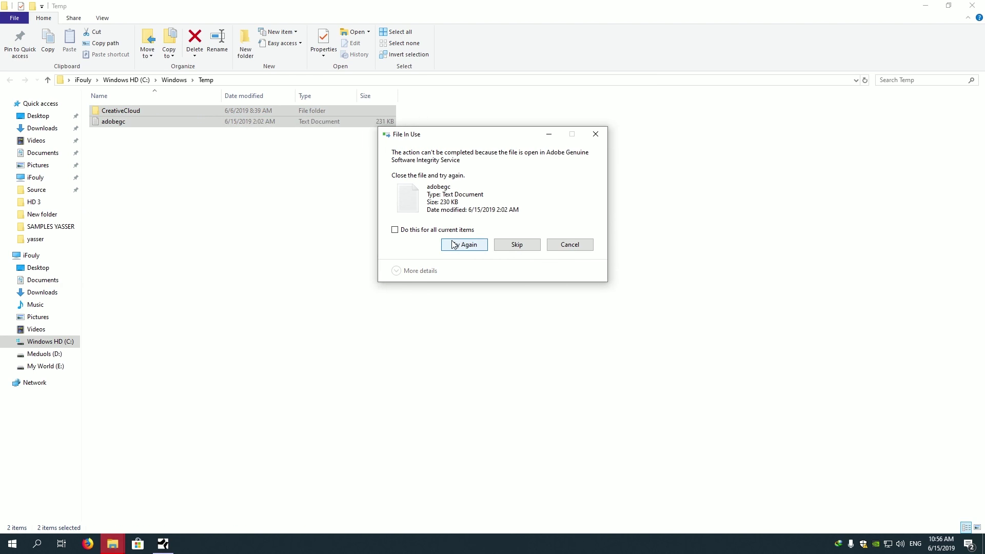
pyautogui.click(525, 246)
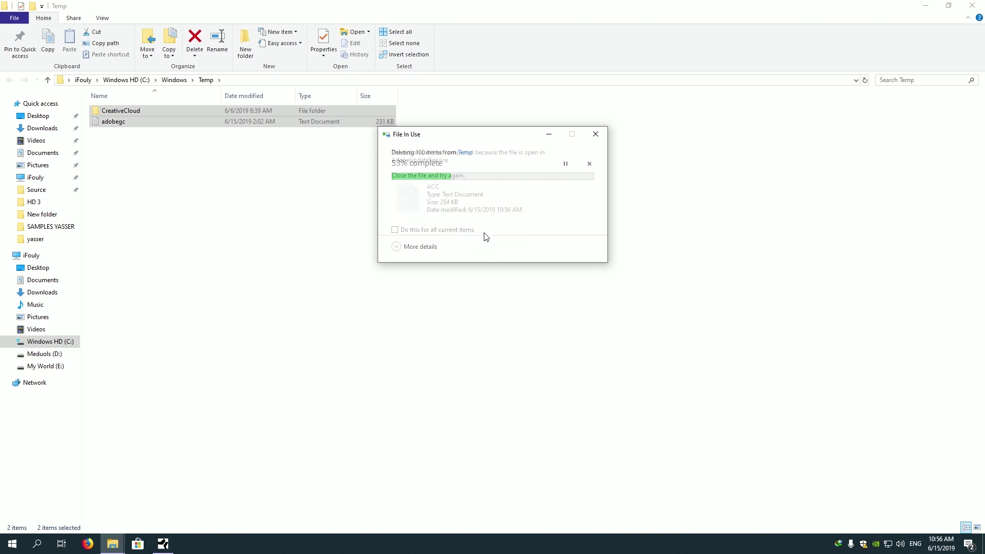
pyautogui.click(516, 244)
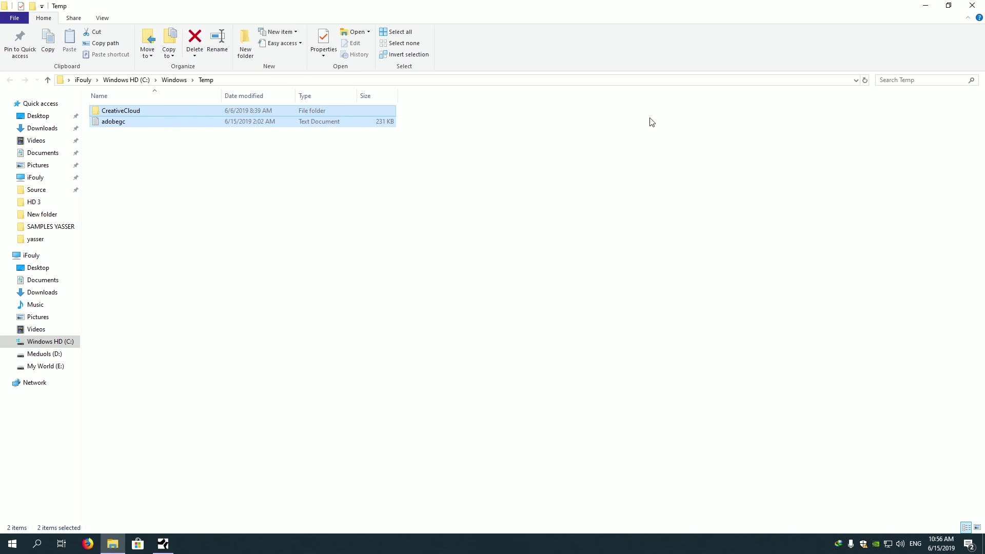
pyautogui.click(972, 5)
# Open the Recent folder by running the command recent, delete all its shortcuts and close it.
pyautogui.press('super+r')
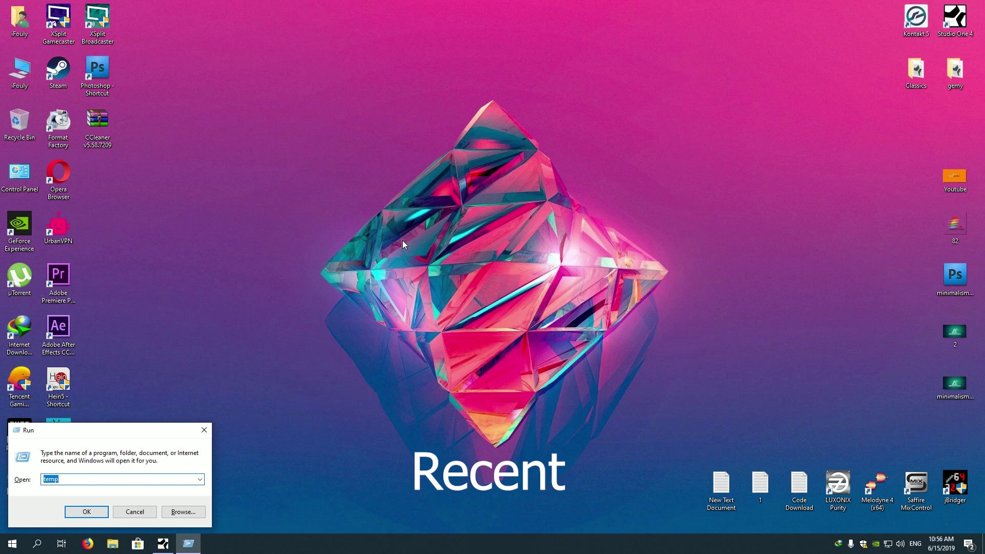
pyautogui.write('recent')
pyautogui.click(87, 512)
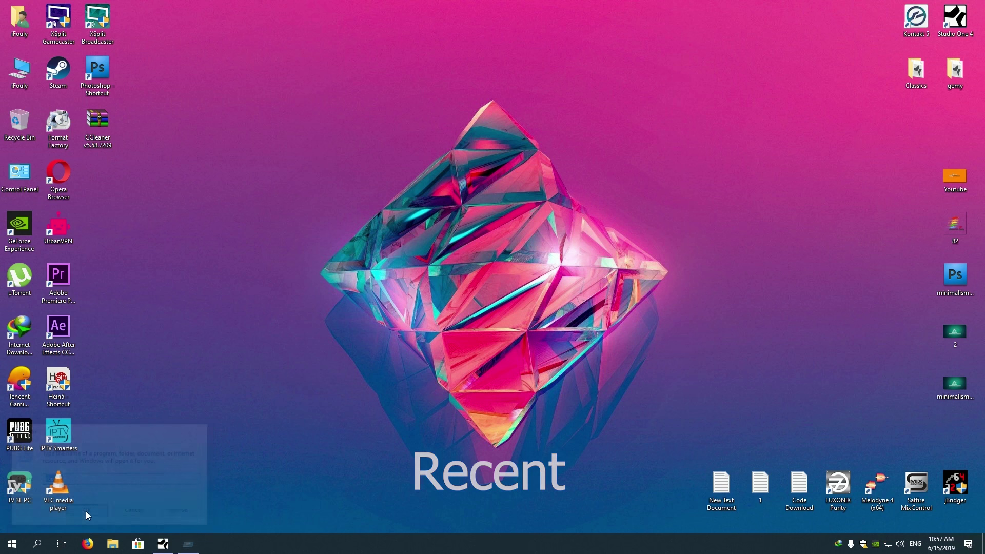
pyautogui.hotkey('ctrl', 'a')
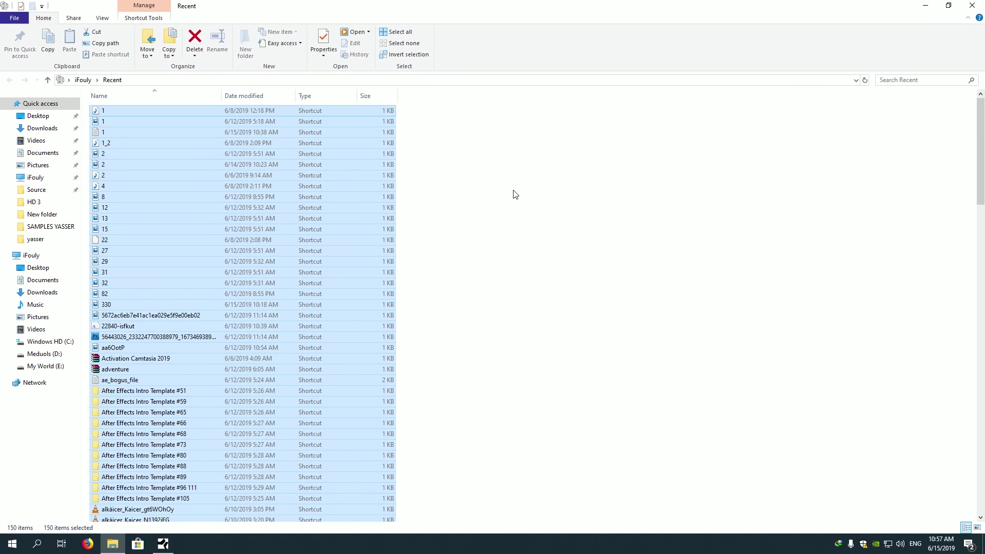
pyautogui.press('Delete')
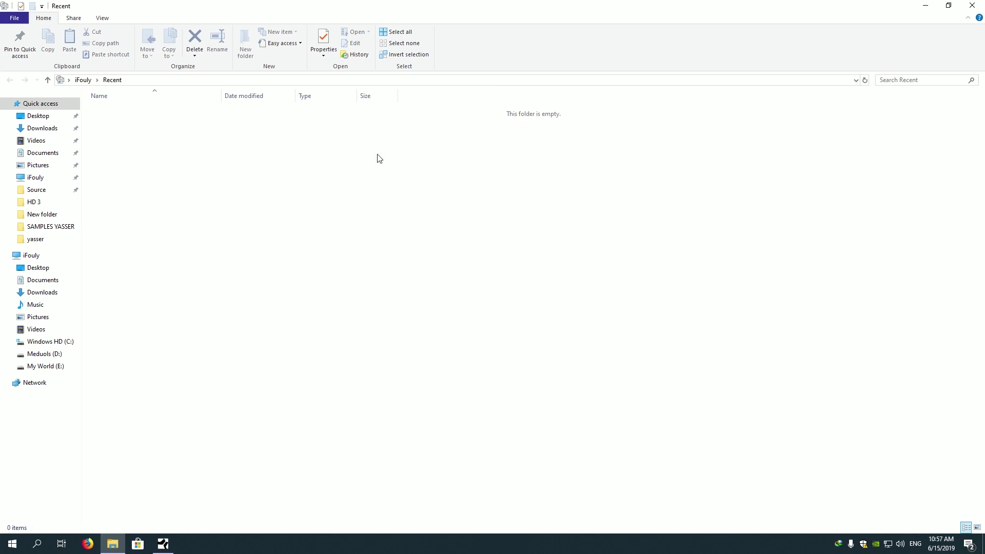
pyautogui.hotkey('alt', 'F4')
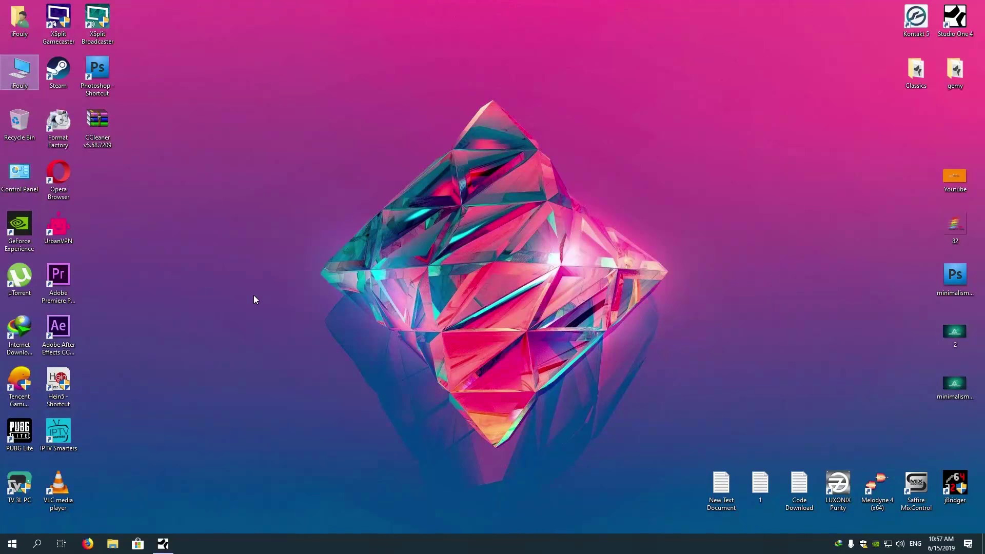
# Open the Windows Prefetch folder by running the command prefetch.
pyautogui.press('super+r')
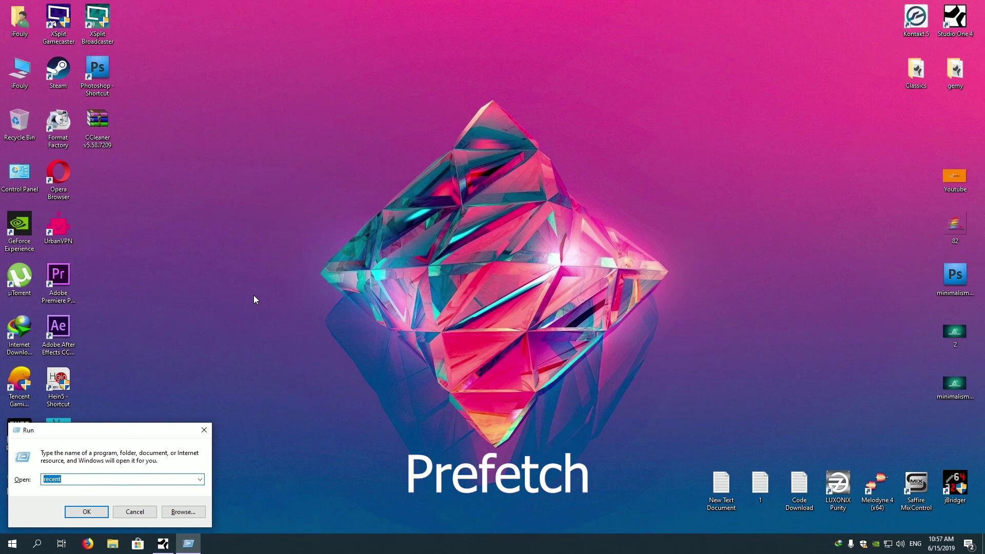
pyautogui.write('prefetch')
pyautogui.press('Return')
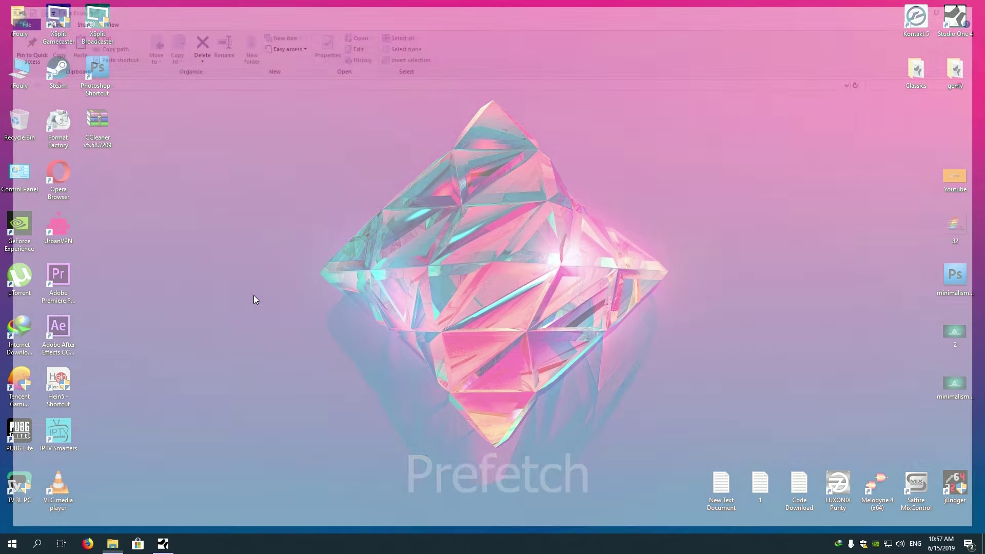
pyautogui.click(508, 286)
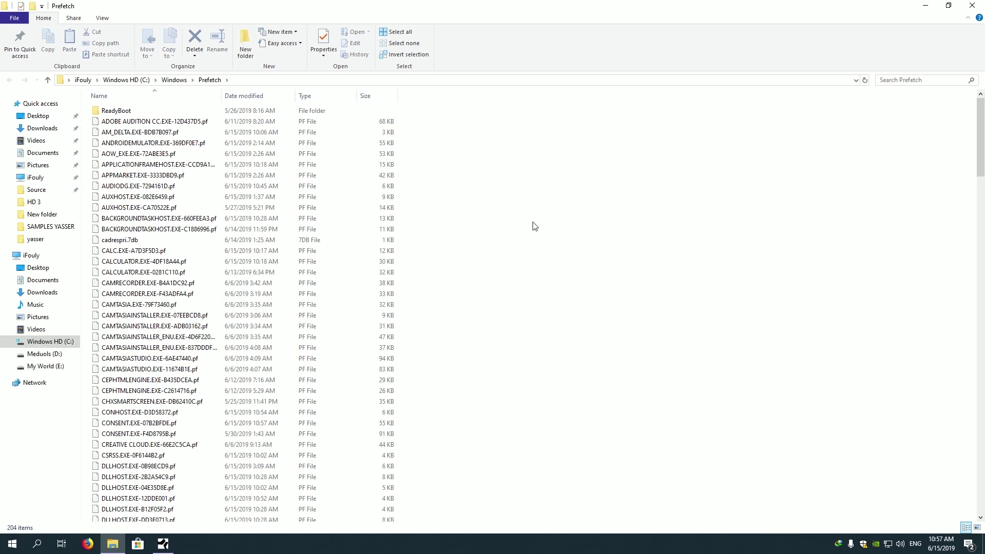
# Permanently delete all items in the Prefetch folder, skipping any file in use, and close the folder.
pyautogui.hotkey('ctrl', 'a')
pyautogui.hotkey('shift', 'Delete')
pyautogui.click(531, 279)
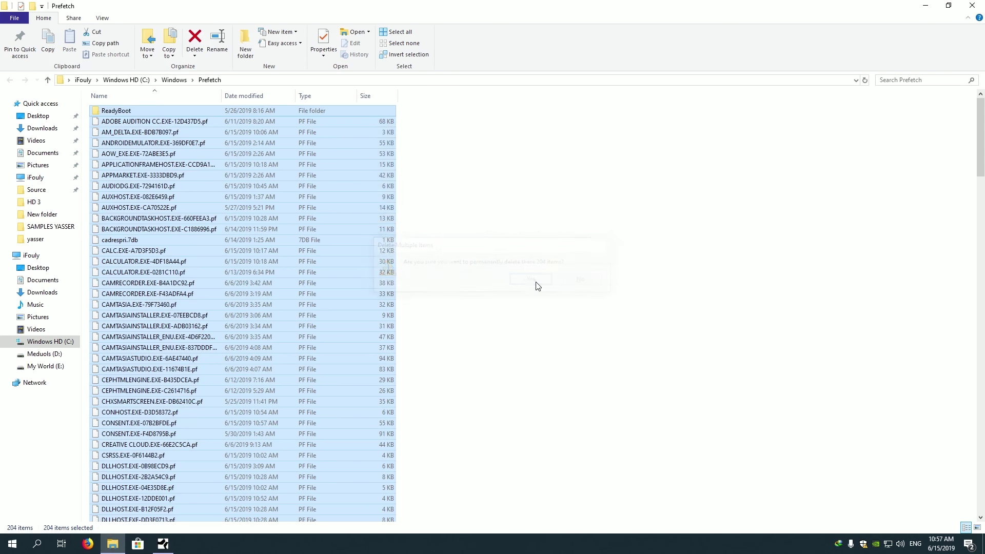
pyautogui.click(515, 239)
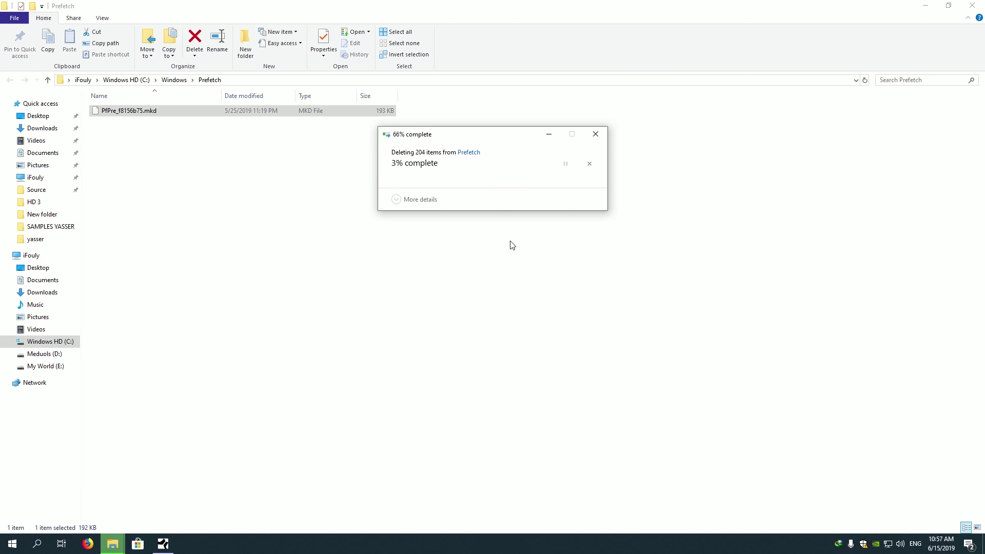
pyautogui.click(424, 220)
pyautogui.hotkey('alt', 'F4')
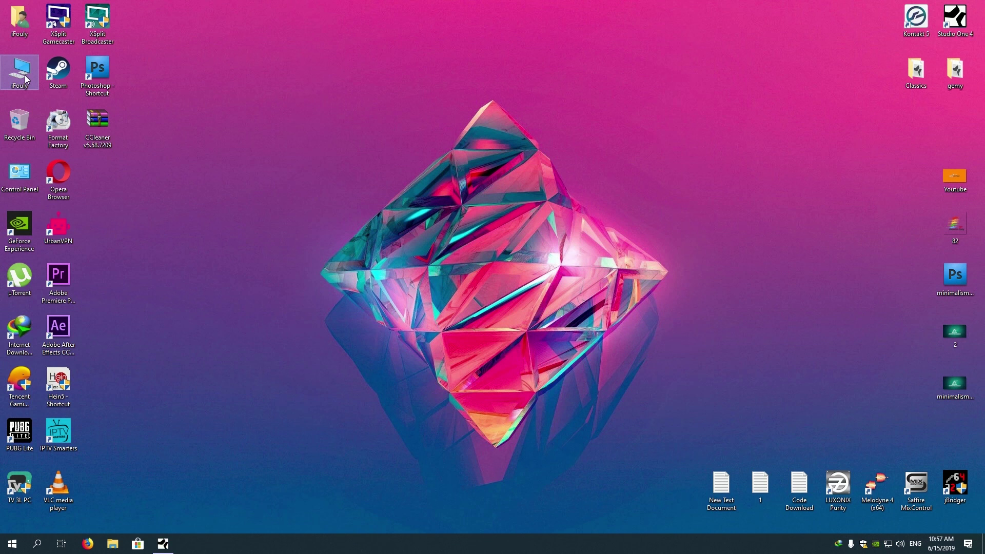
# Check the free space on the computer's drives and close the window.
pyautogui.doubleClick(25, 78)
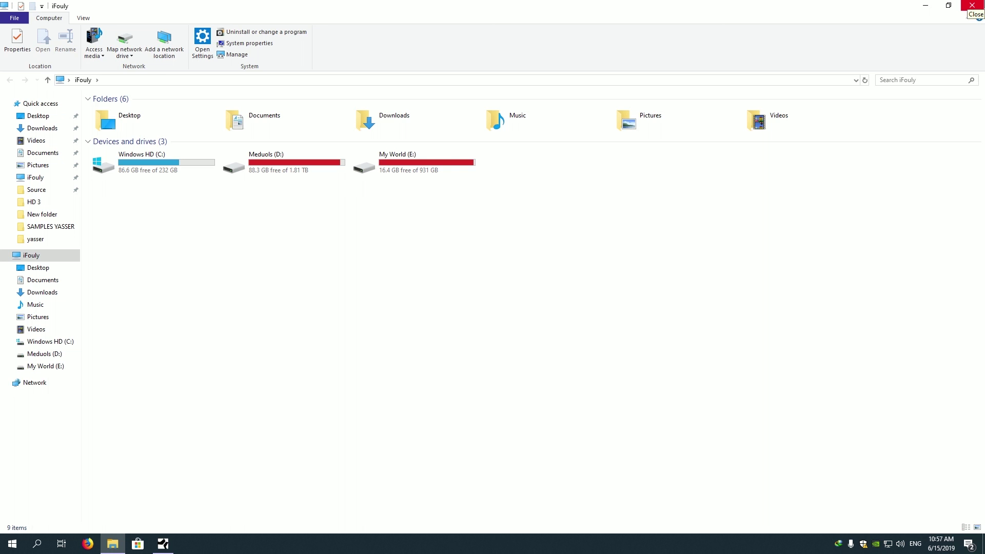
pyautogui.click(971, 6)
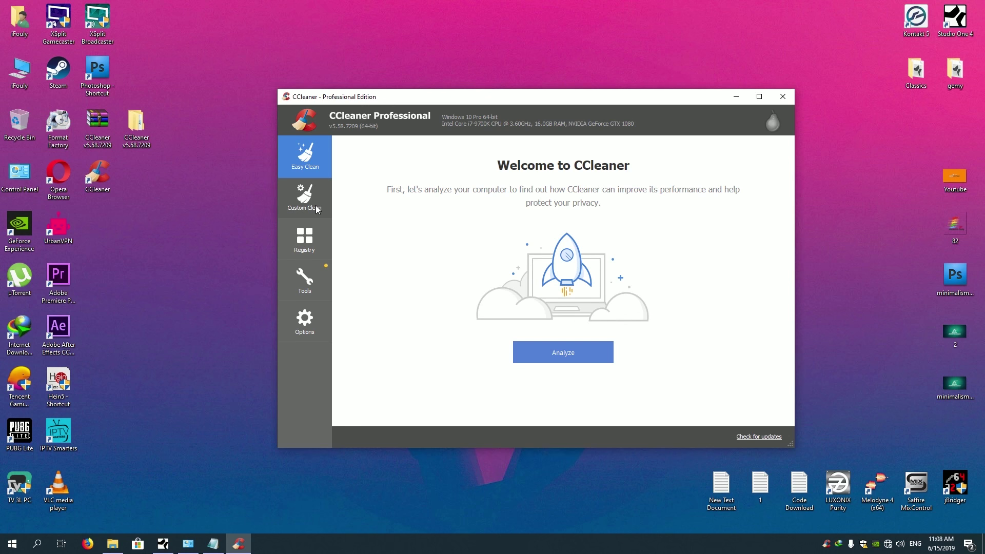
# Open Custom Clean and select all Microsoft Edge items for cleaning except Saved Passwords.
pyautogui.click(317, 209)
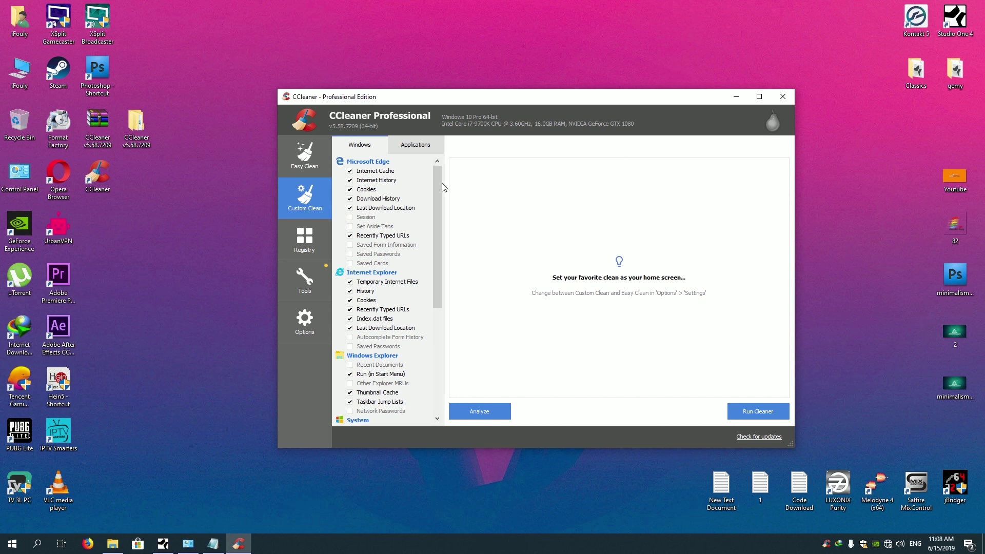
pyautogui.moveTo(439, 185)
pyautogui.mouseDown()
pyautogui.moveTo(449, 293)
pyautogui.moveTo(449, 169)
pyautogui.mouseUp()
pyautogui.click(339, 163)
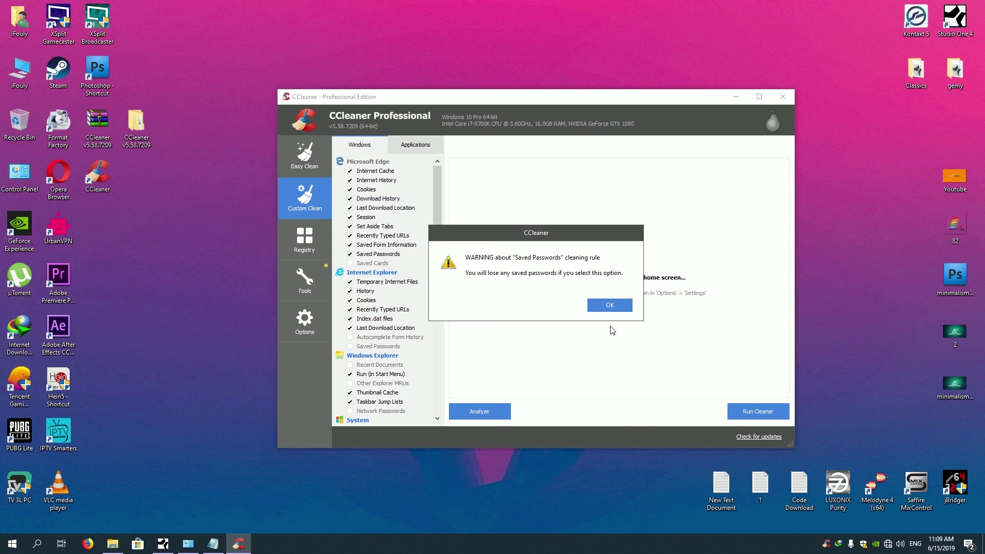
pyautogui.click(609, 306)
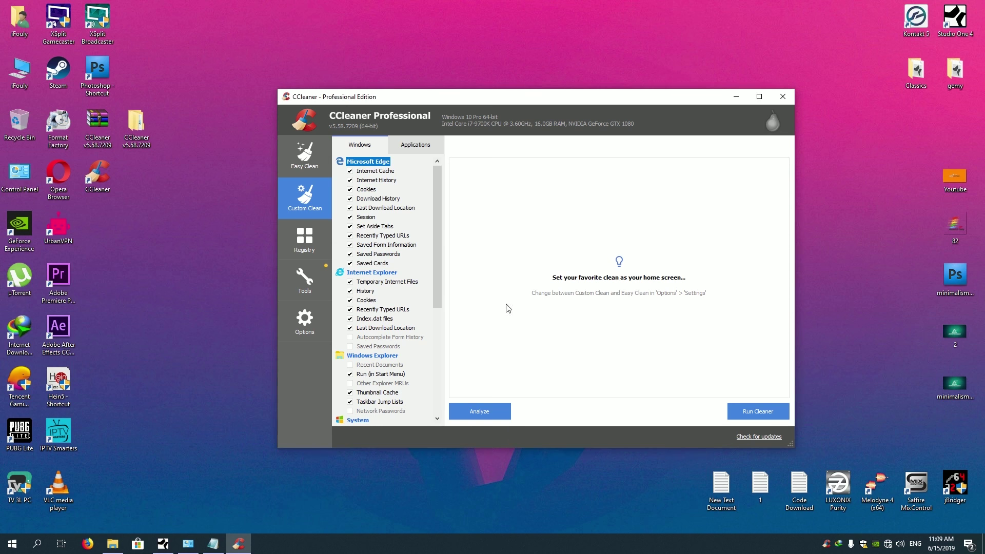
pyautogui.click(351, 255)
# Select all Internet Explorer items for cleaning except Saved Passwords.
pyautogui.click(339, 275)
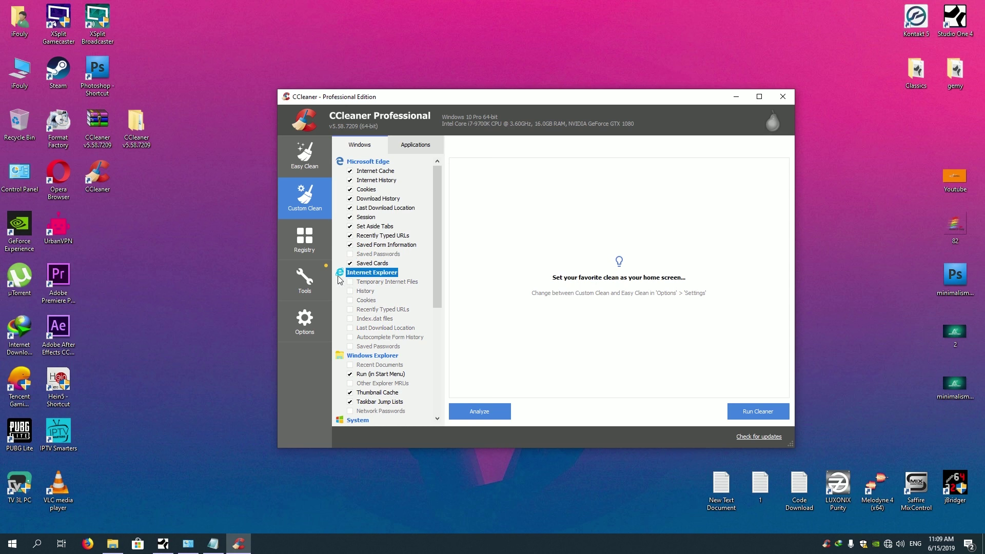
pyautogui.click(339, 278)
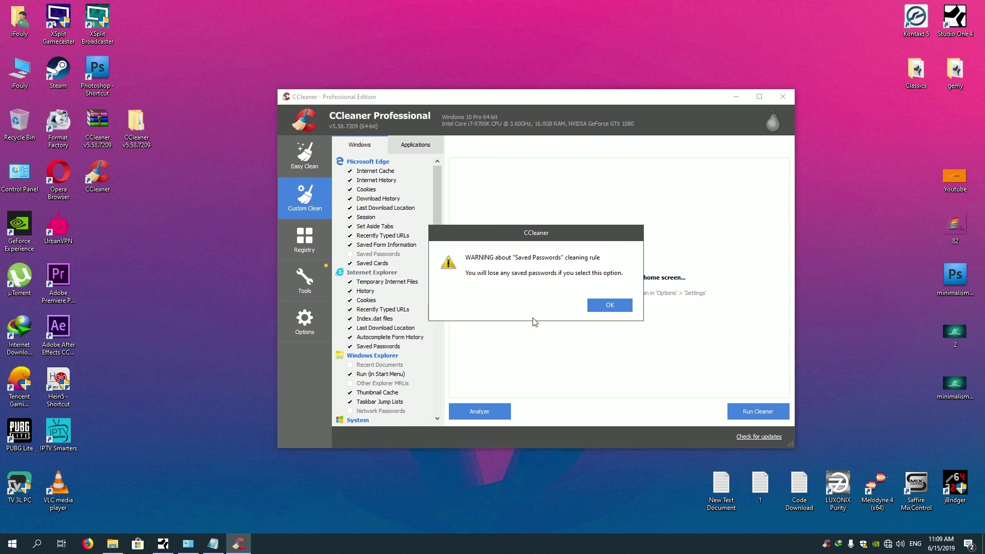
pyautogui.click(610, 306)
pyautogui.click(352, 348)
pyautogui.click(352, 347)
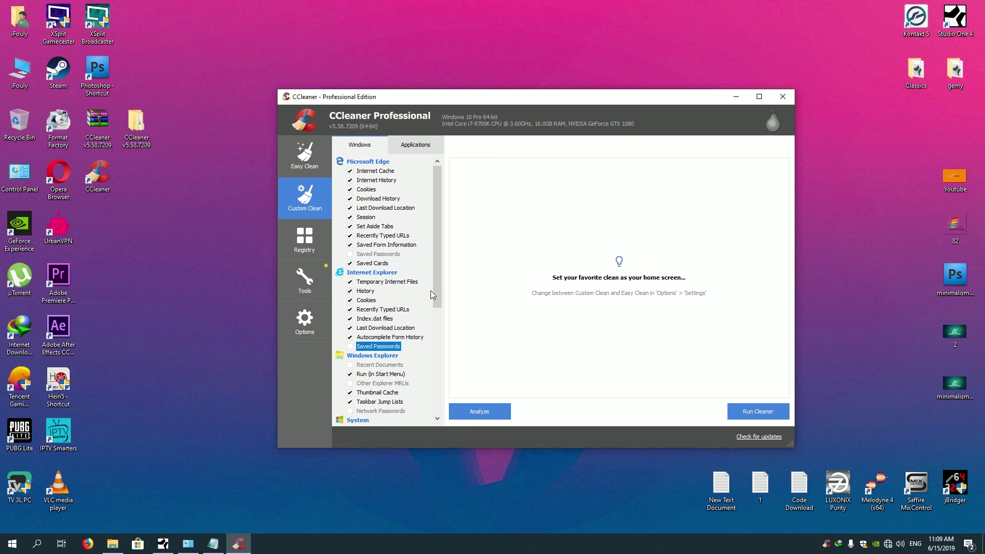
# Select all Windows Explorer items for cleaning except Network Passwords.
pyautogui.moveTo(436, 270); pyautogui.dragTo(439, 295)
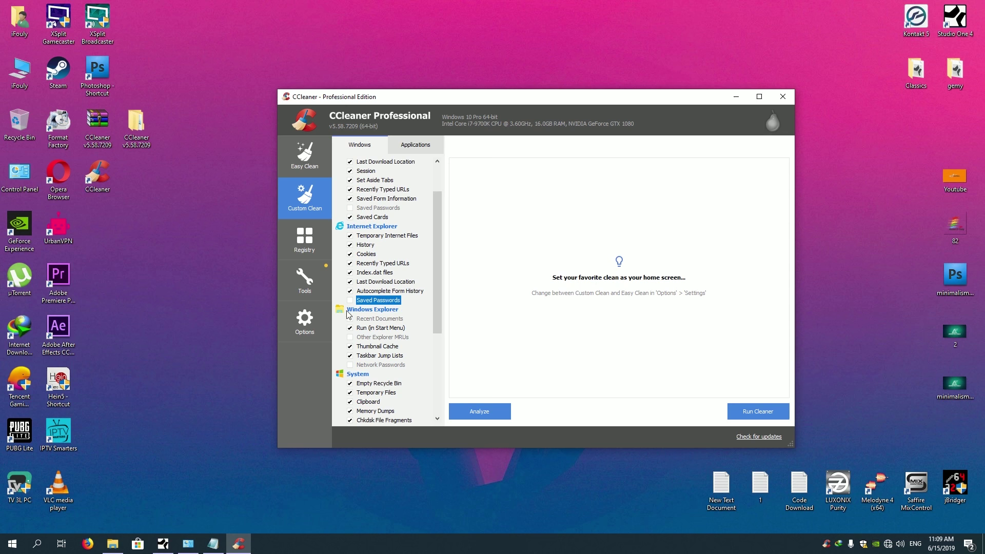
pyautogui.click(343, 311)
pyautogui.click(611, 306)
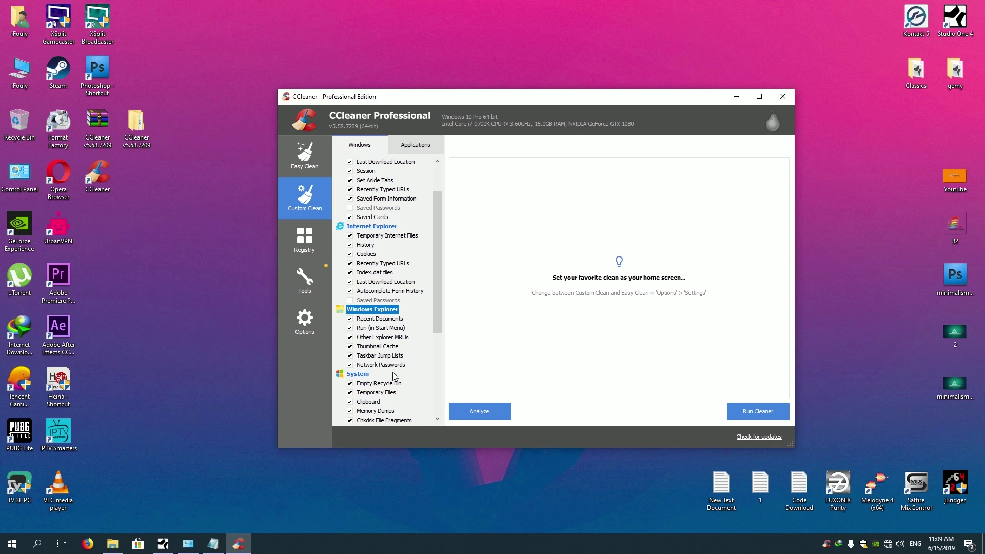
pyautogui.click(351, 365)
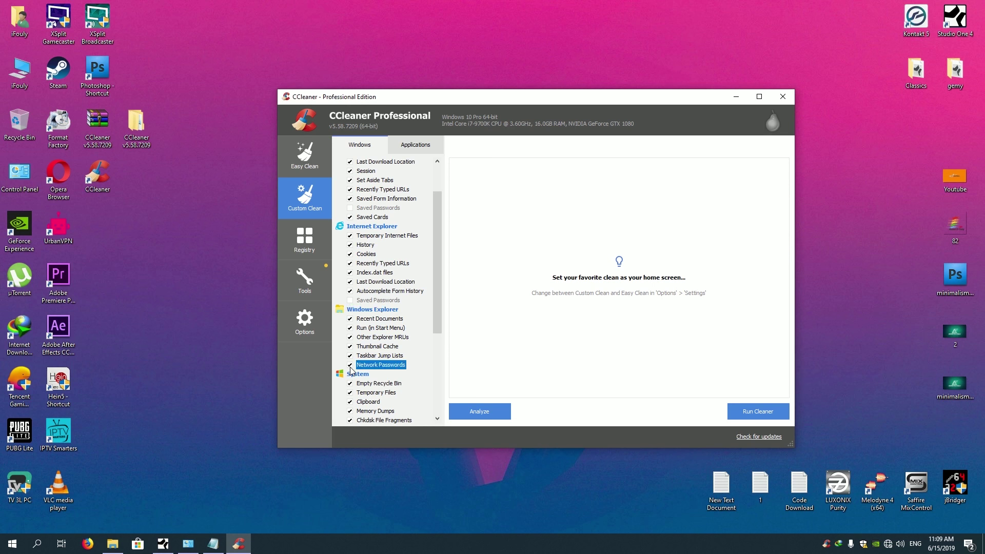
# Select all System items for cleaning, including Windows Error Reporting, DNS Cache, Start Menu Shortcuts and Desktop Shortcuts.
pyautogui.moveTo(438, 292); pyautogui.dragTo(437, 359)
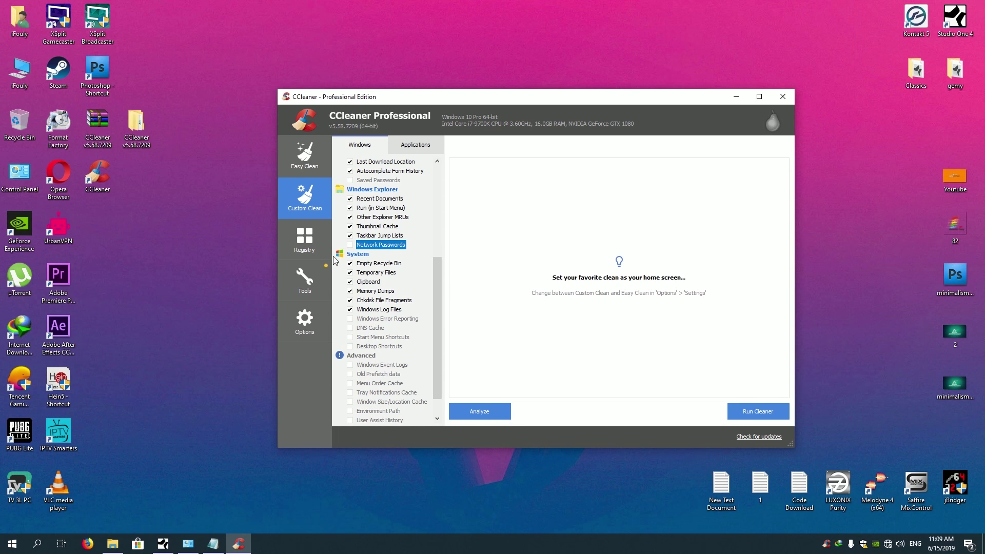
pyautogui.click(339, 256)
pyautogui.click(339, 256)
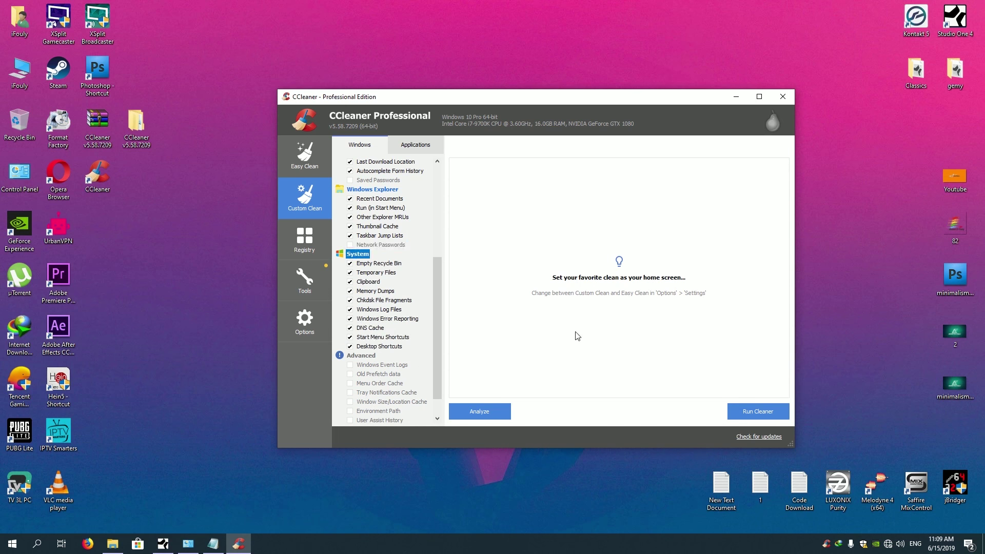
# Select all Advanced items for cleaning except Wipe Free Space, accepting the warnings.
pyautogui.scroll(-1, 435, 304)
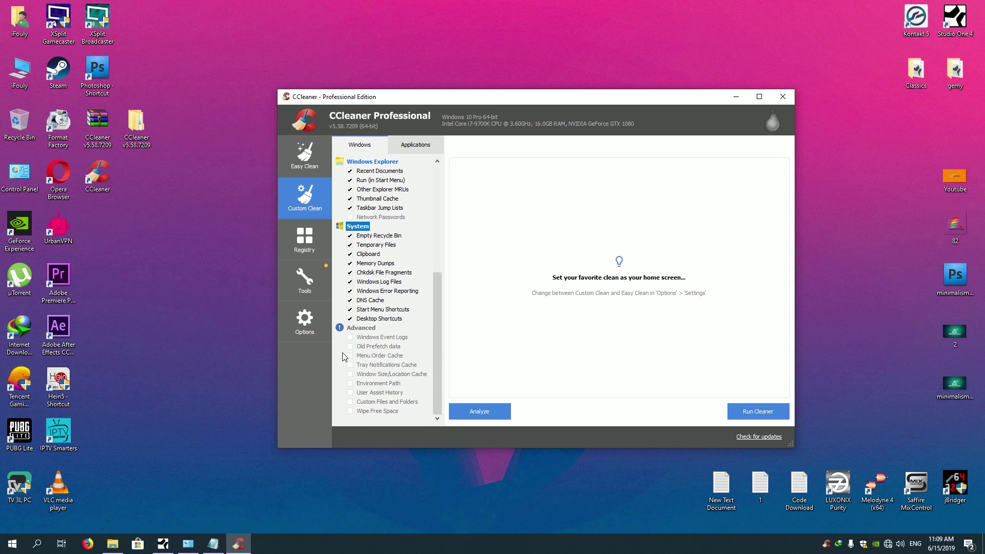
pyautogui.click(340, 329)
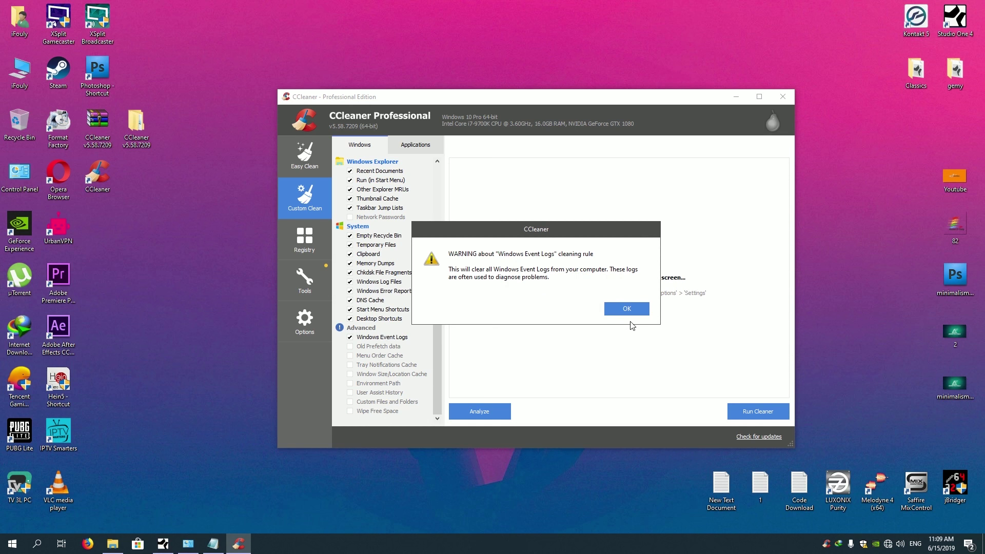
pyautogui.click(615, 310)
pyautogui.click(617, 310)
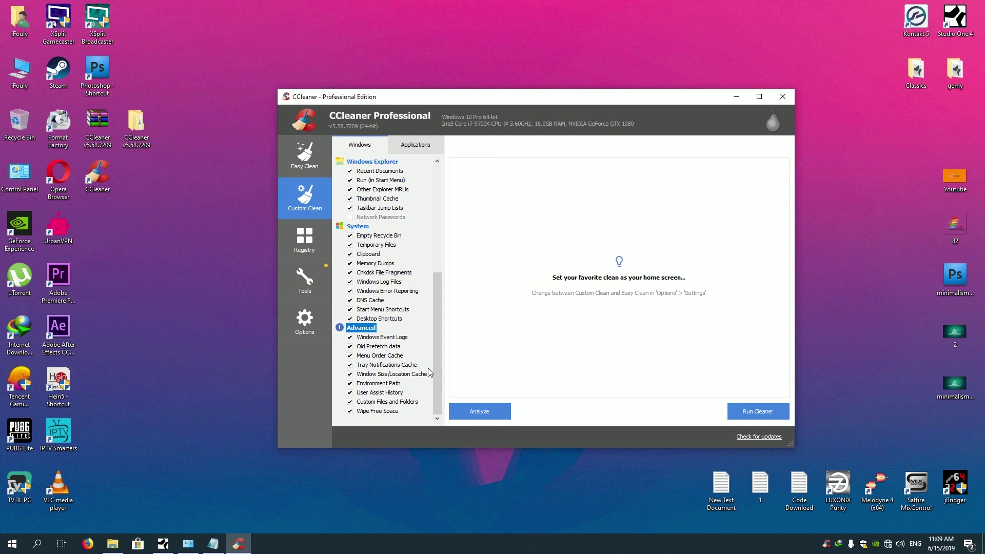
pyautogui.click(351, 410)
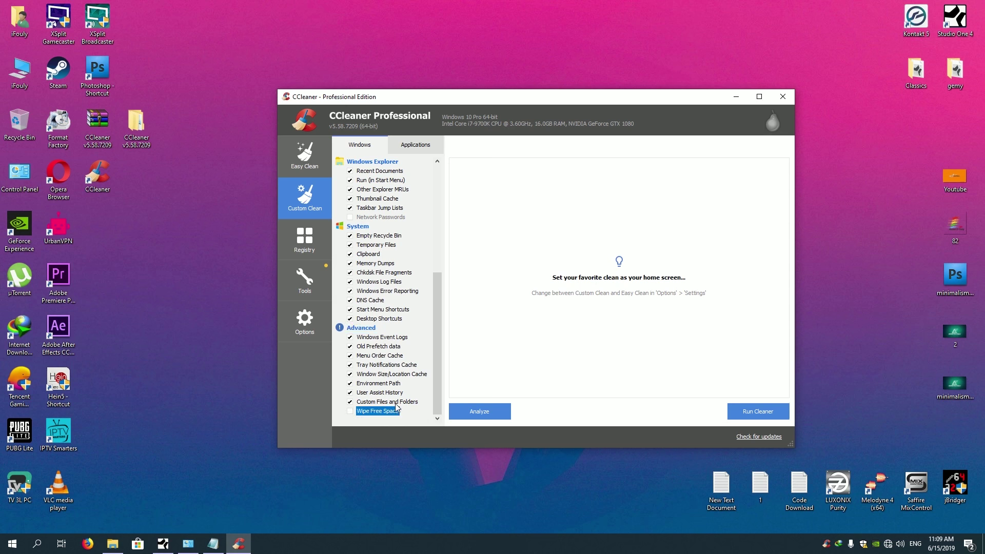
# In the application cleaning rules, select all Firefox items except Saved Passwords.
pyautogui.moveTo(434, 379); pyautogui.dragTo(453, 210)
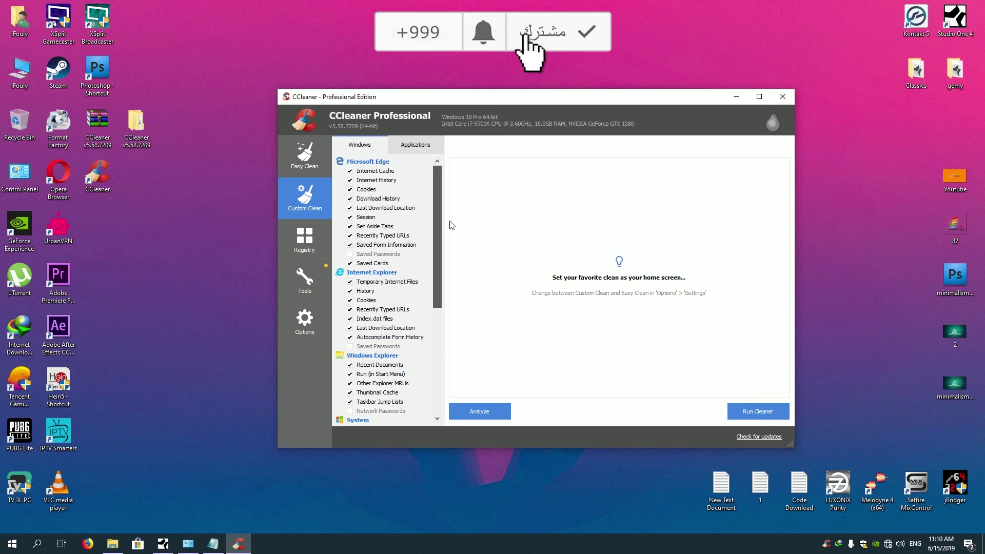
pyautogui.click(416, 145)
pyautogui.click(357, 161)
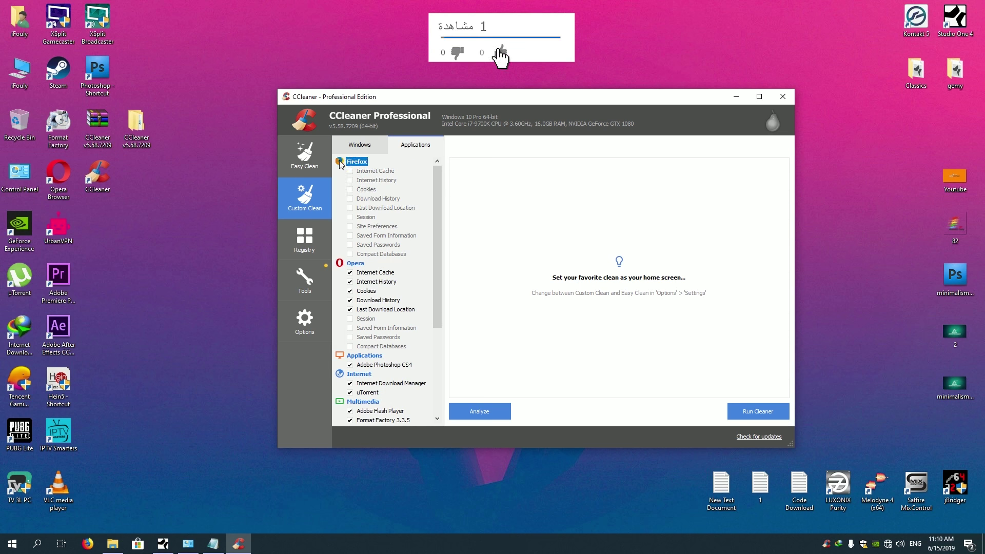
pyautogui.click(609, 305)
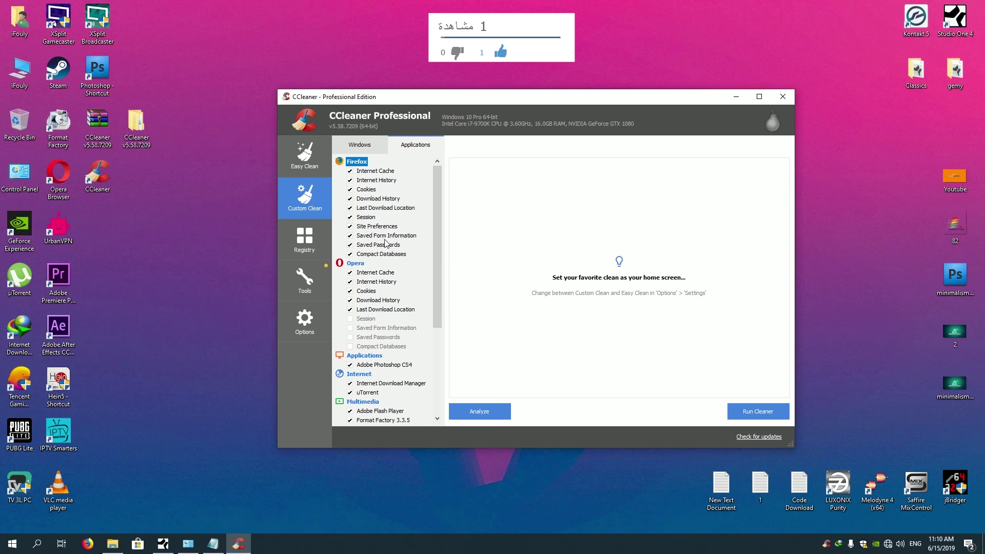
pyautogui.click(351, 244)
# Select all Opera items for cleaning except Saved Passwords.
pyautogui.click(339, 263)
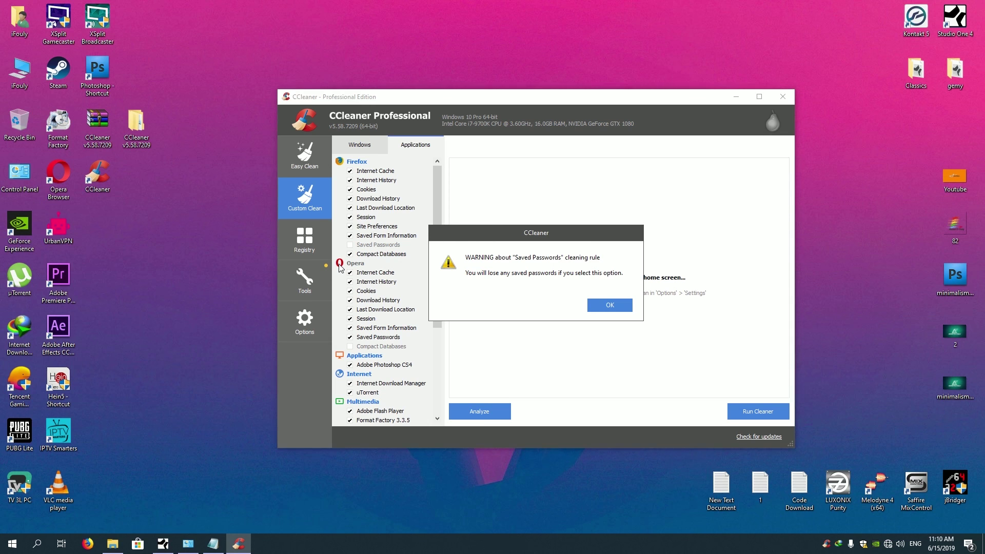
pyautogui.click(602, 307)
pyautogui.click(350, 338)
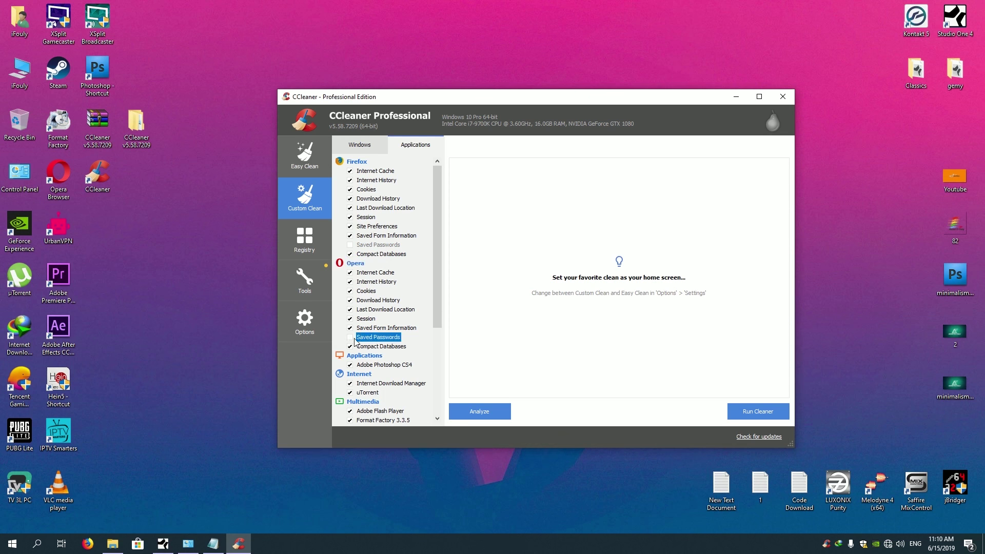
# Select all Utilities items for cleaning, including Windows Defender, and toggle the items of the Windows application group.
pyautogui.moveTo(438, 279); pyautogui.dragTo(442, 337)
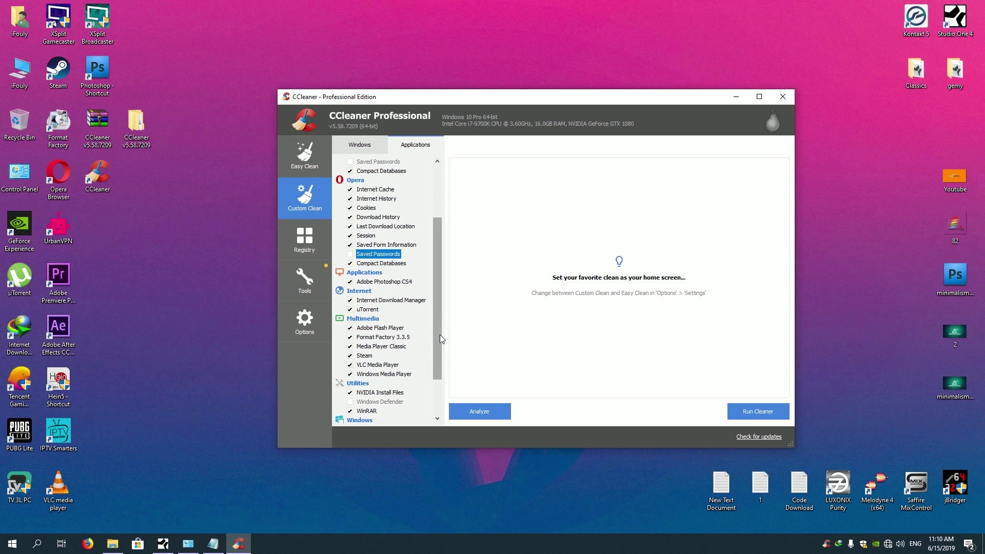
pyautogui.moveTo(439, 335); pyautogui.dragTo(440, 363)
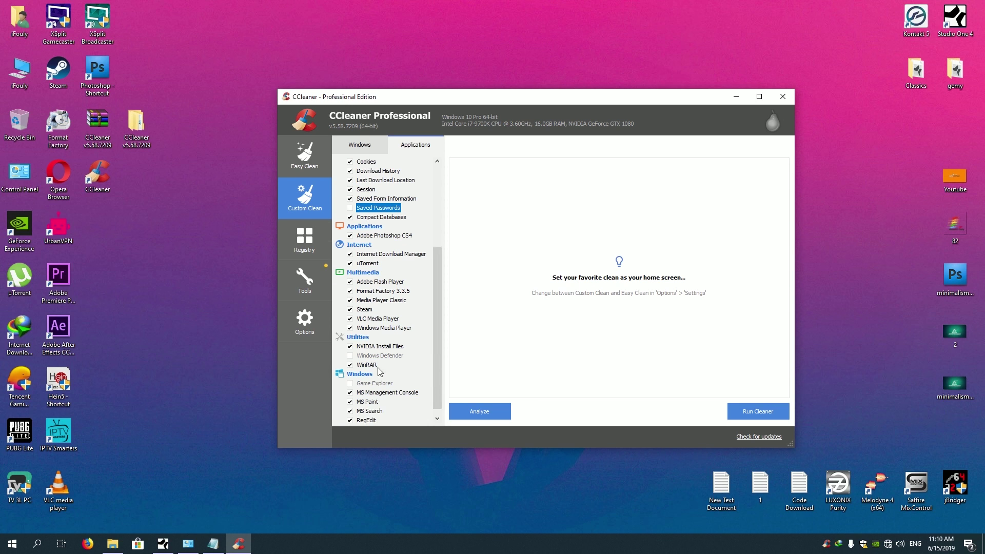
pyautogui.click(358, 337)
pyautogui.doubleClick(357, 337)
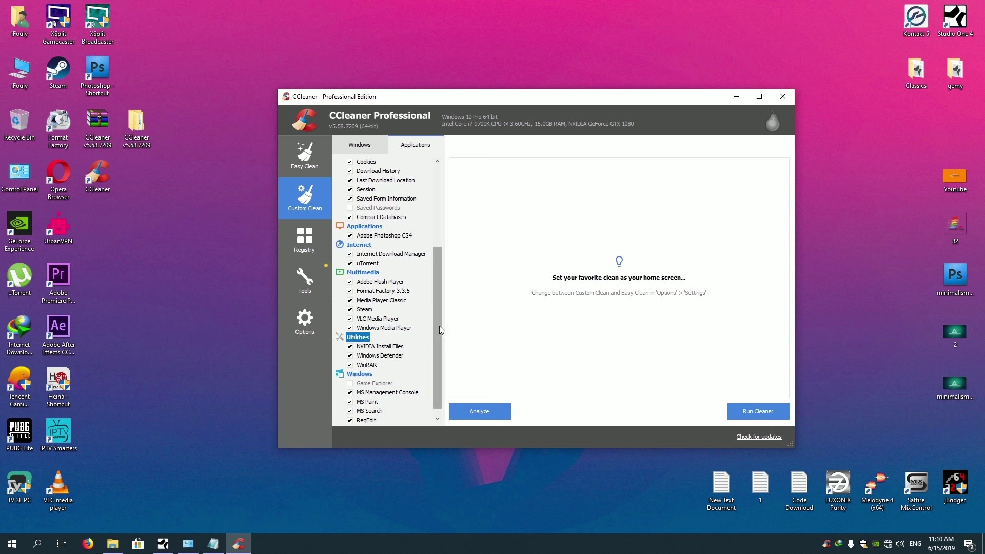
pyautogui.moveTo(439, 328); pyautogui.dragTo(438, 336)
pyautogui.doubleClick(342, 364)
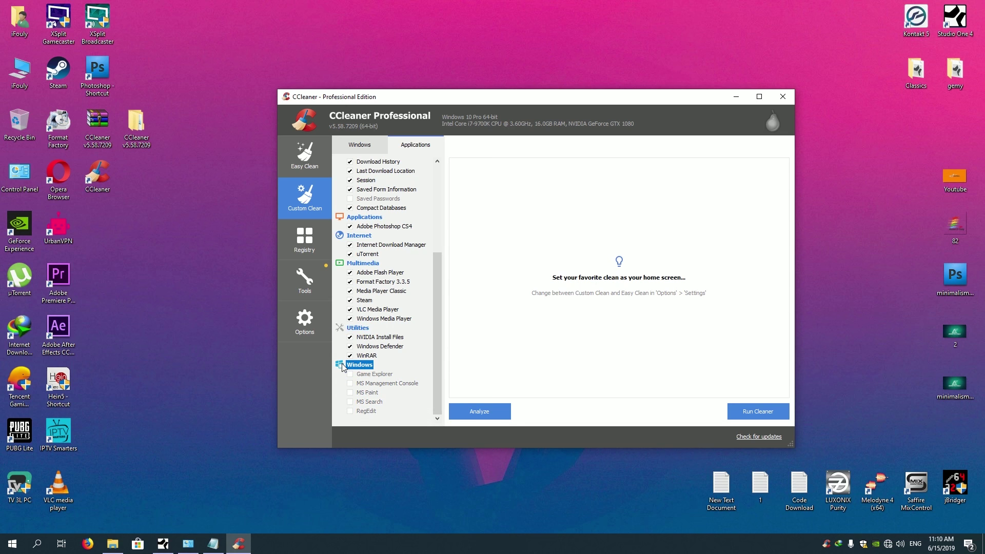
pyautogui.scroll(5, 405, 405)
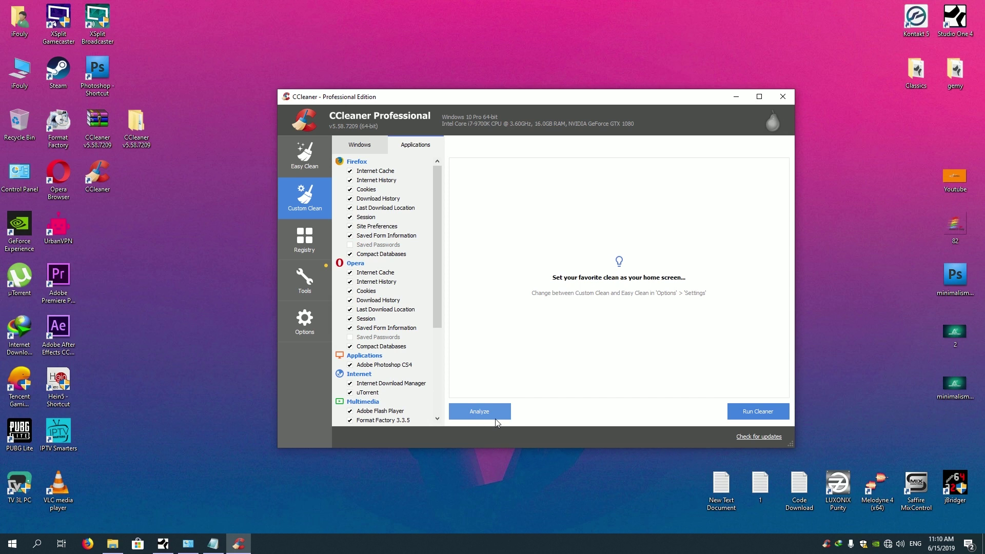
# Analyze the selected items, review the files listed for deletion and run the cleaner, confirming the deletion.
pyautogui.click(493, 414)
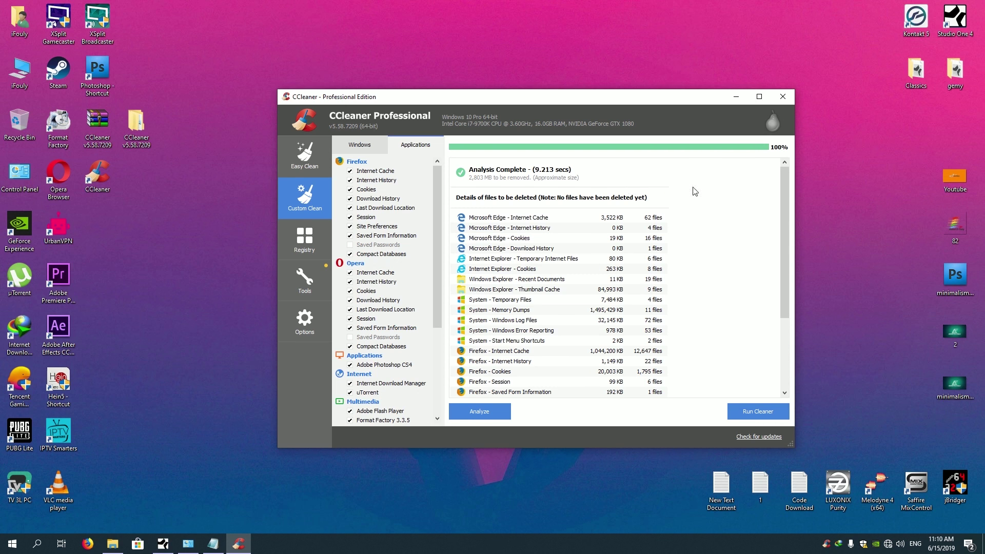
pyautogui.scroll(-3, 788, 224)
pyautogui.scroll(3, 788, 308)
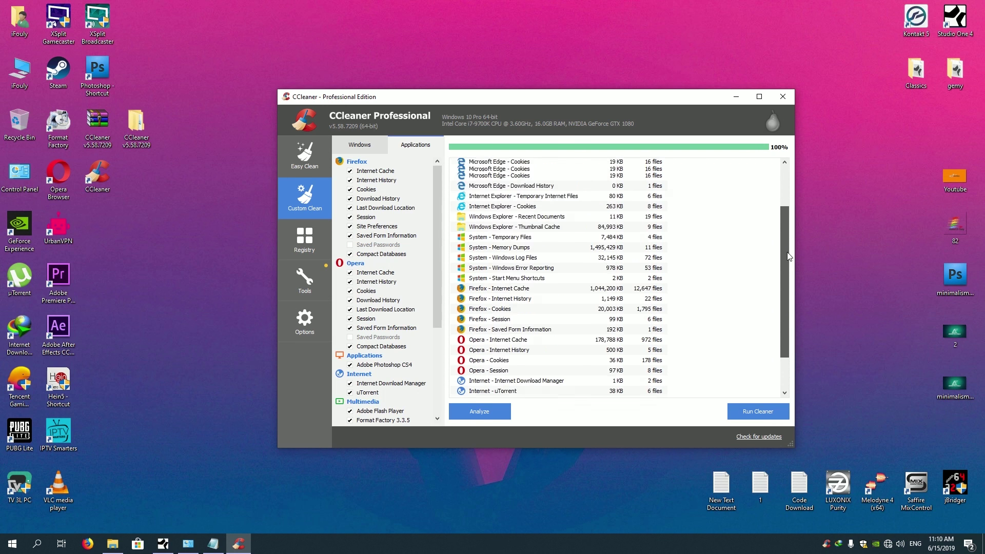
pyautogui.click(775, 413)
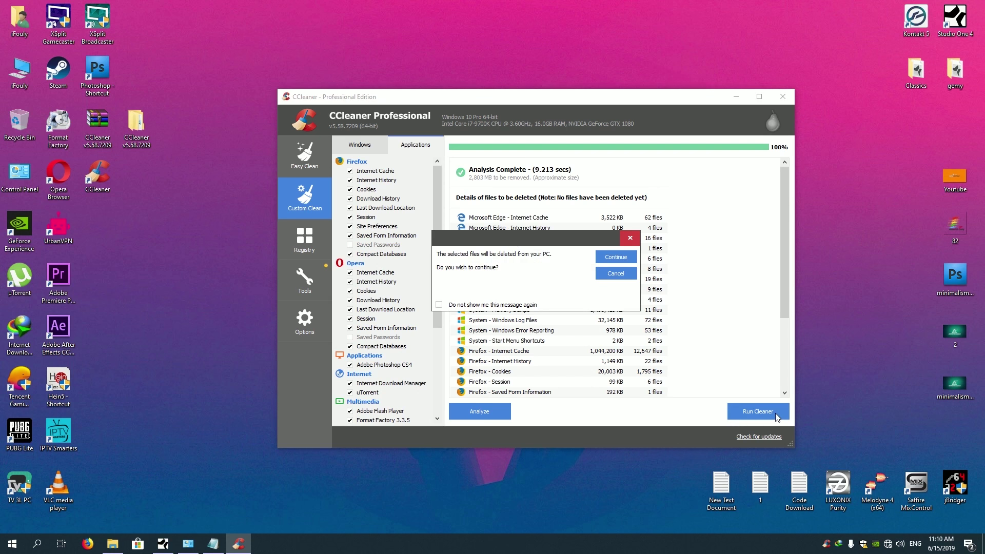
pyautogui.click(619, 256)
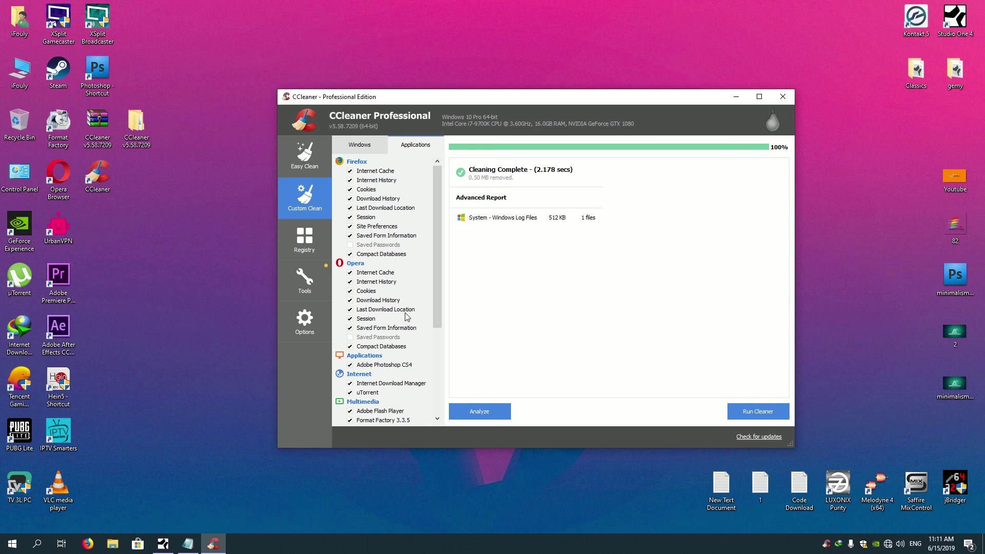
# Scan the registry for issues and fix all selected issues without backing up the registry.
pyautogui.click(312, 245)
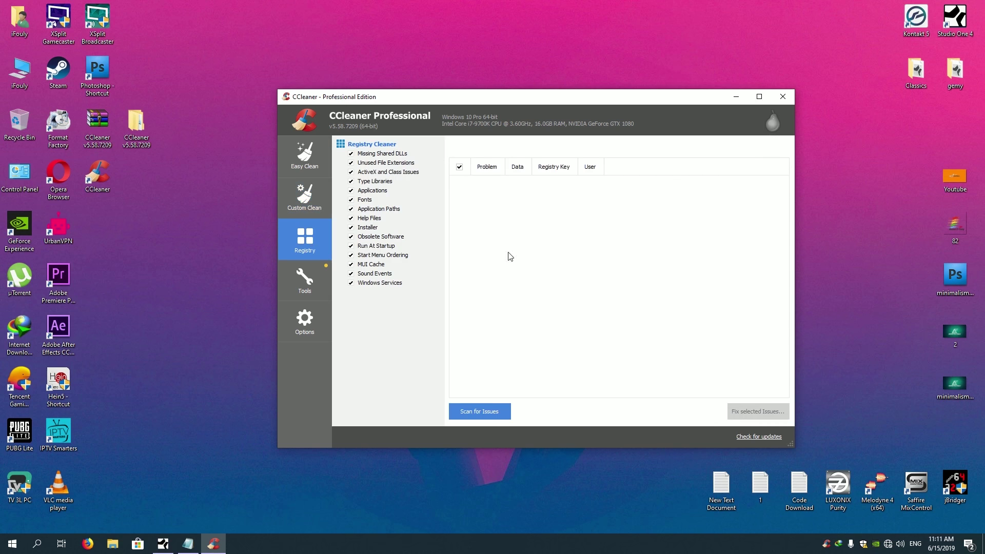
pyautogui.click(489, 417)
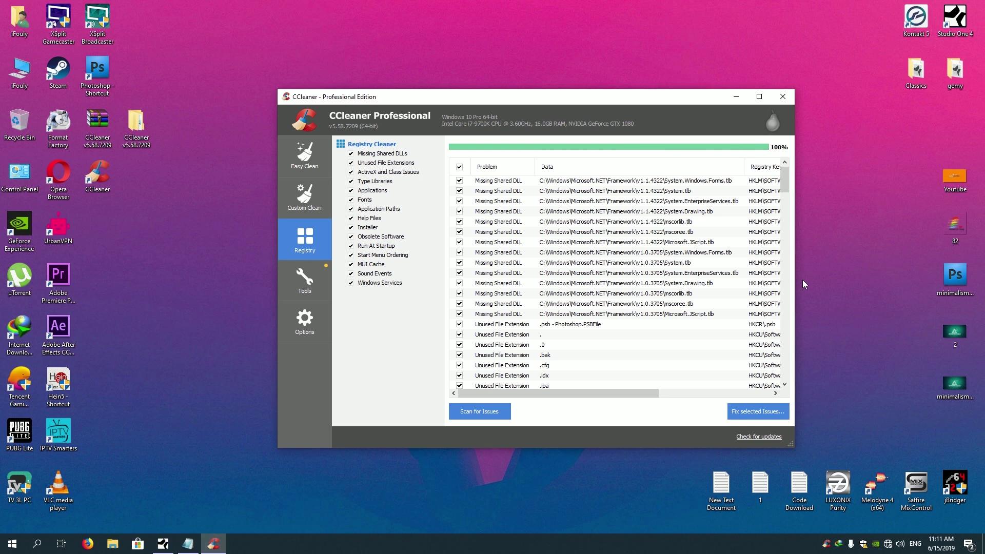
pyautogui.click(764, 414)
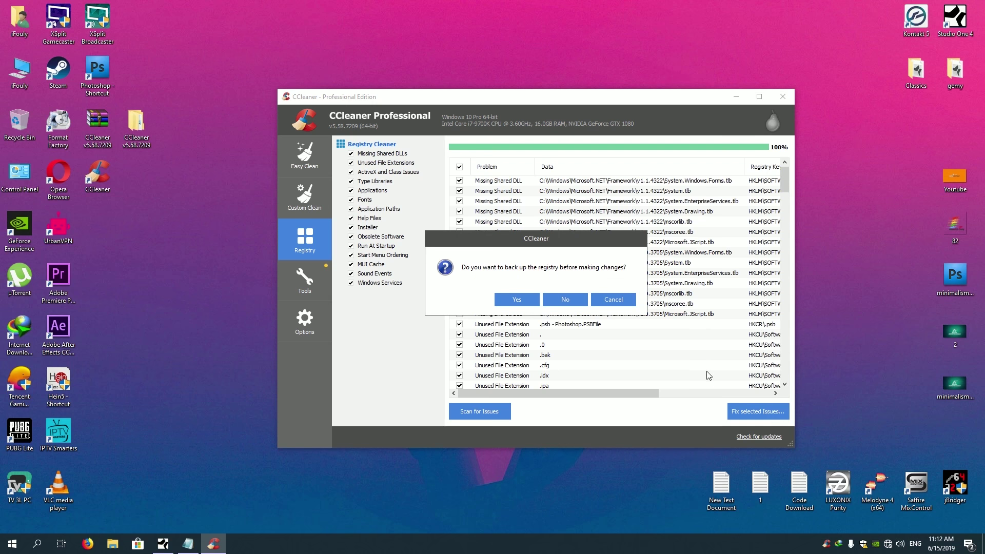
pyautogui.click(565, 300)
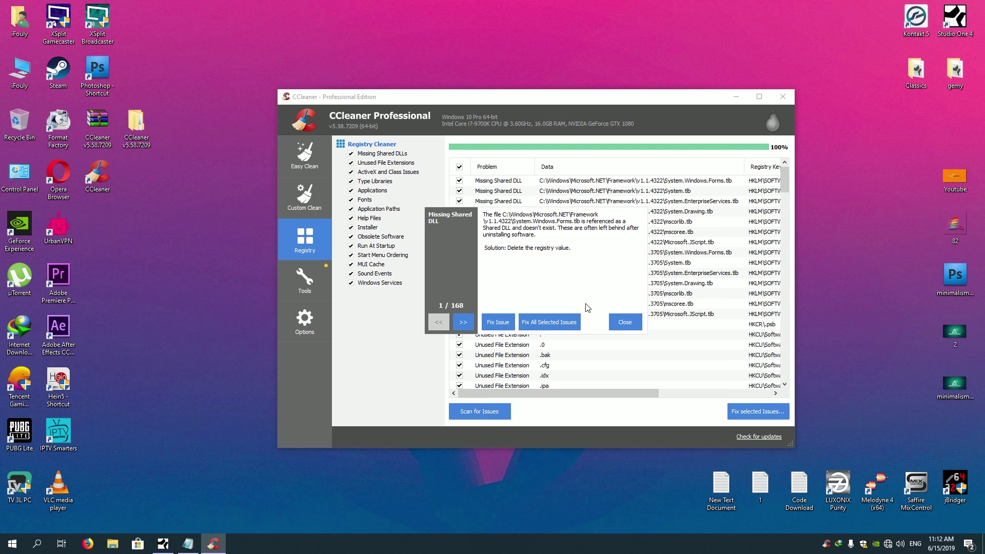
pyautogui.click(563, 331)
pyautogui.click(623, 321)
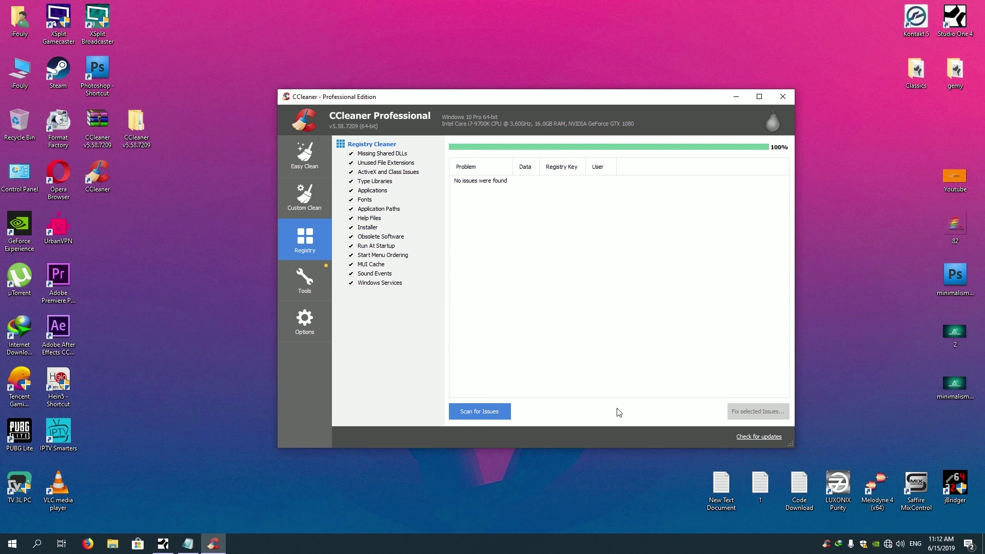
# Scan the registry again and fix all the issues found without backing up the registry.
pyautogui.click(492, 414)
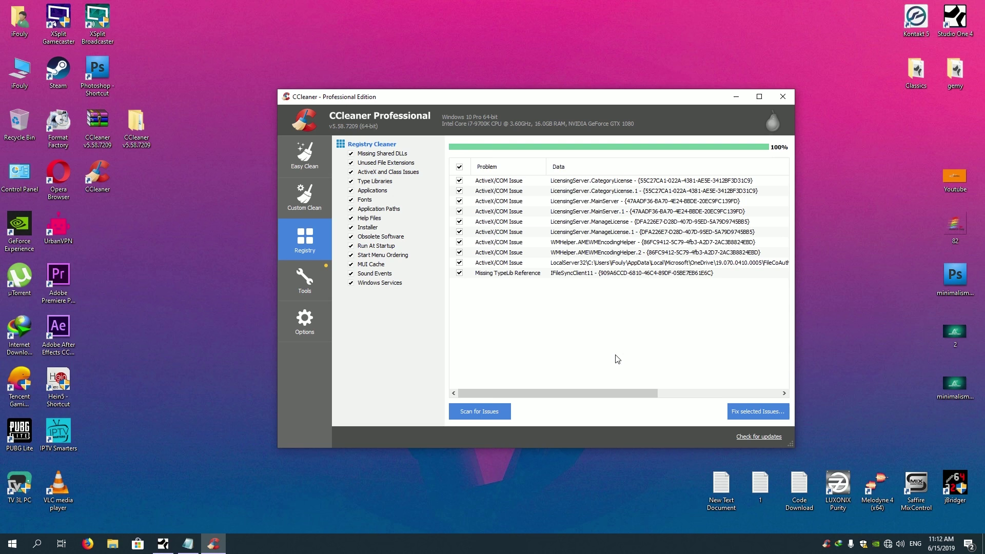
pyautogui.click(771, 412)
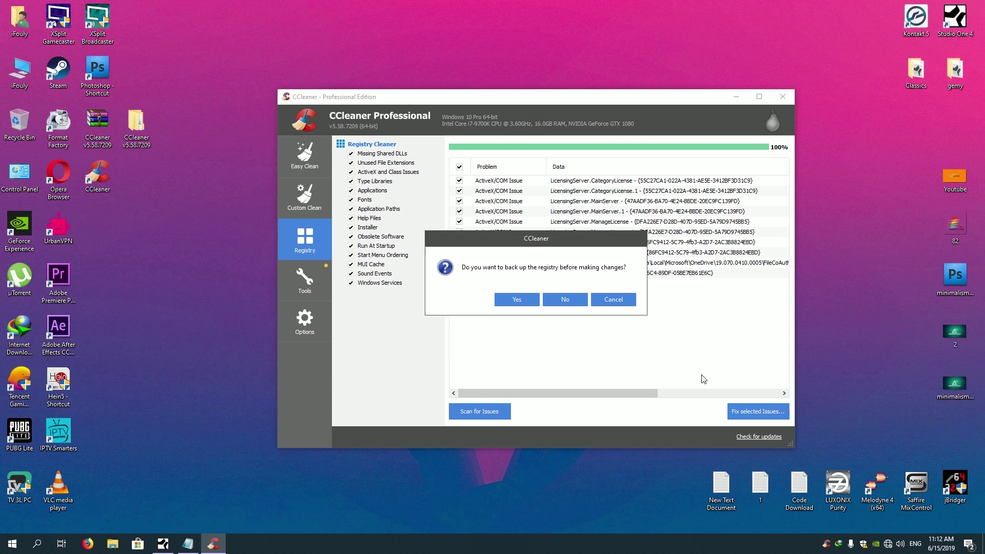
pyautogui.click(562, 301)
pyautogui.click(542, 323)
pyautogui.click(629, 327)
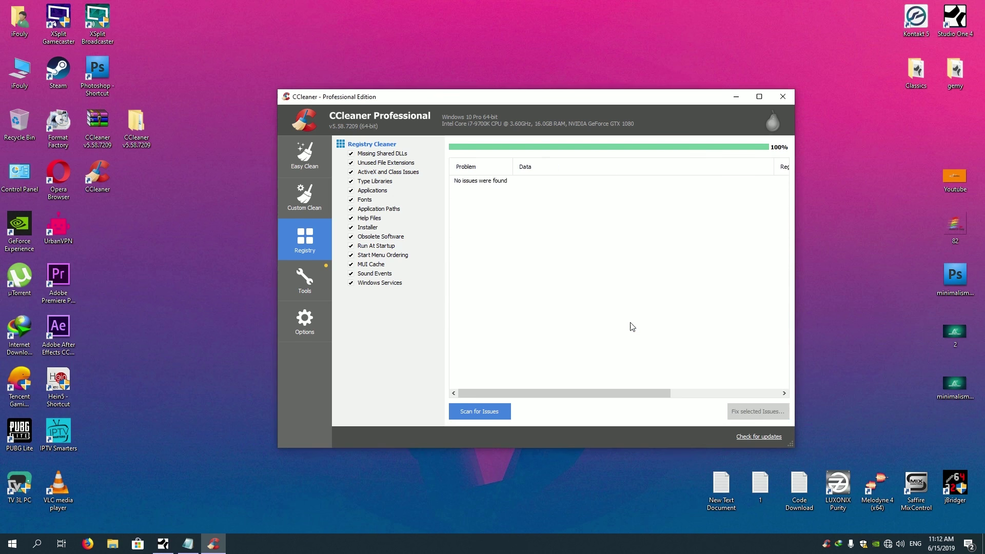
# Rescan the registry for remaining issues and run an Easy Clean analysis of the computer.
pyautogui.click(485, 408)
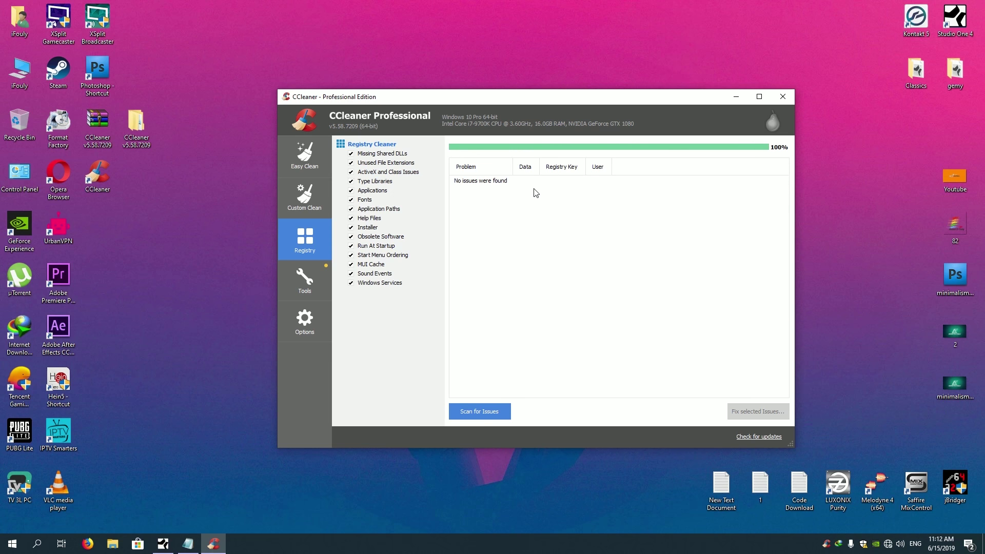
pyautogui.click(309, 165)
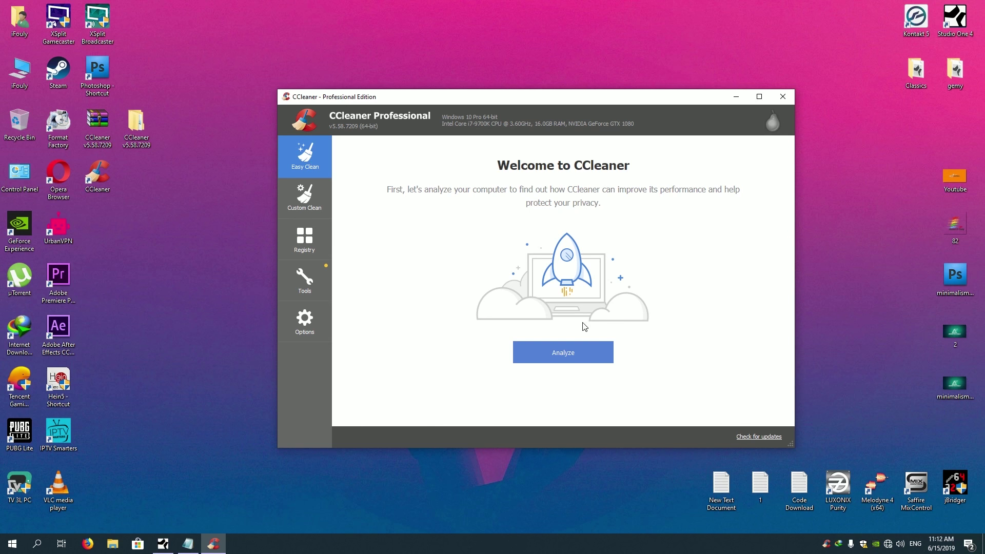
pyautogui.click(582, 346)
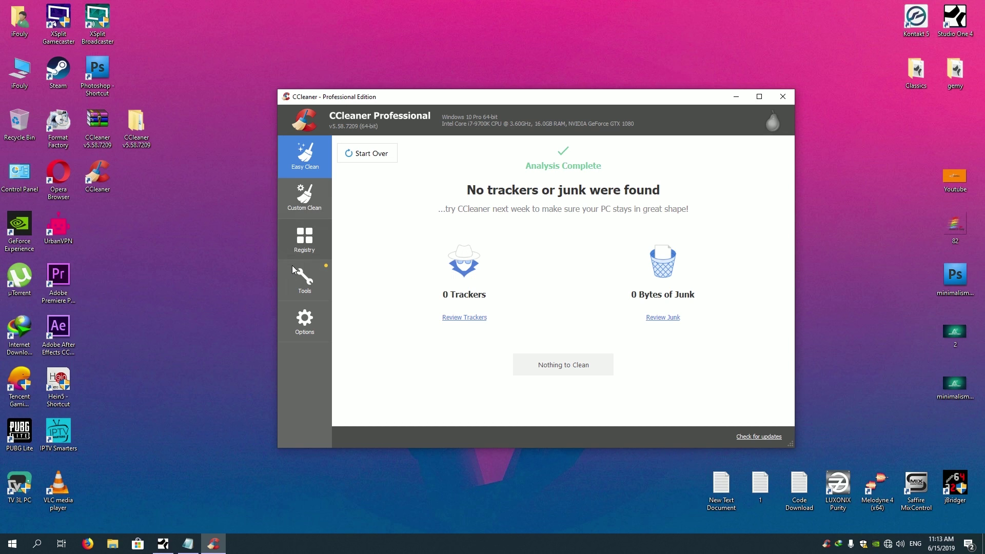
# Look through the list of installed programs that can be uninstalled and check the Software Updater for programs to update.
pyautogui.click(305, 279)
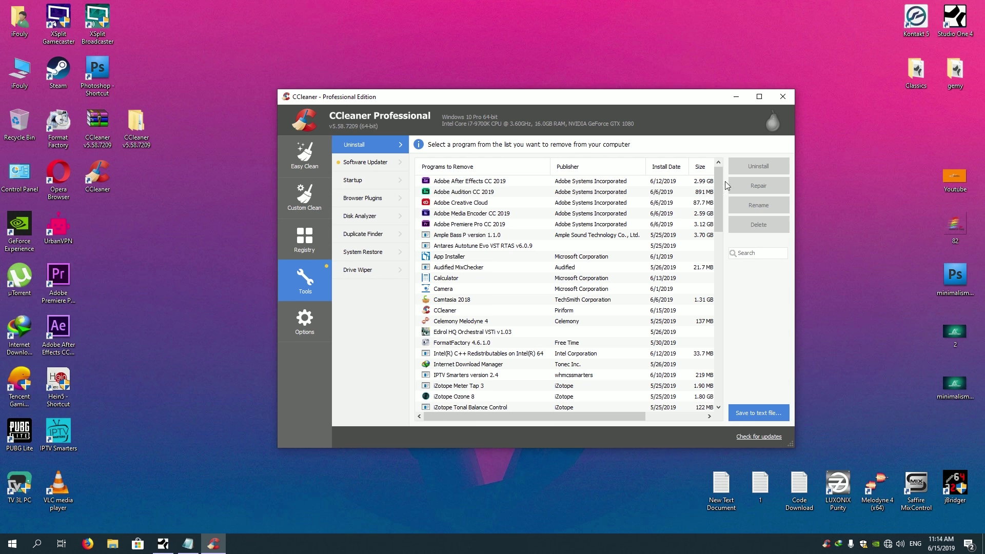
pyautogui.moveTo(719, 185); pyautogui.dragTo(718, 355)
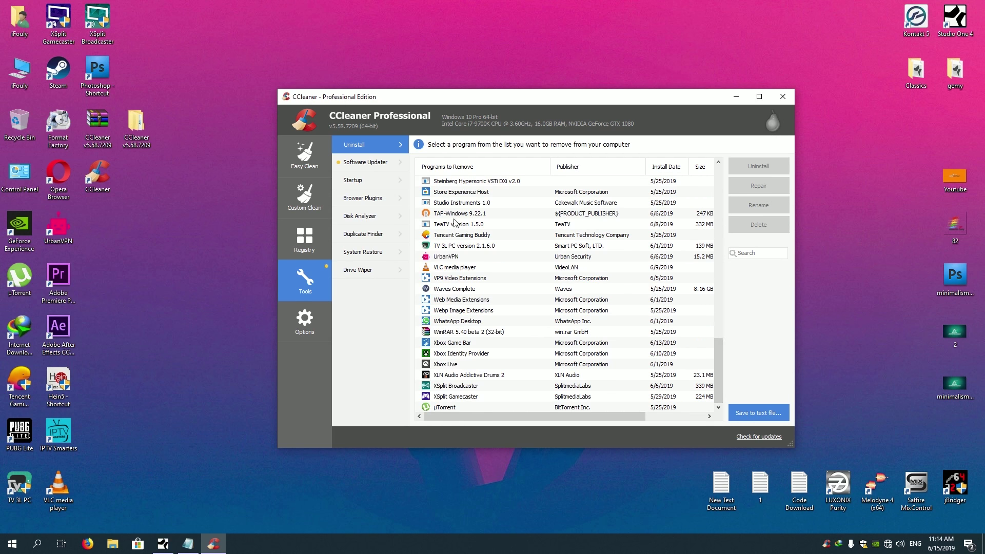
pyautogui.click(469, 214)
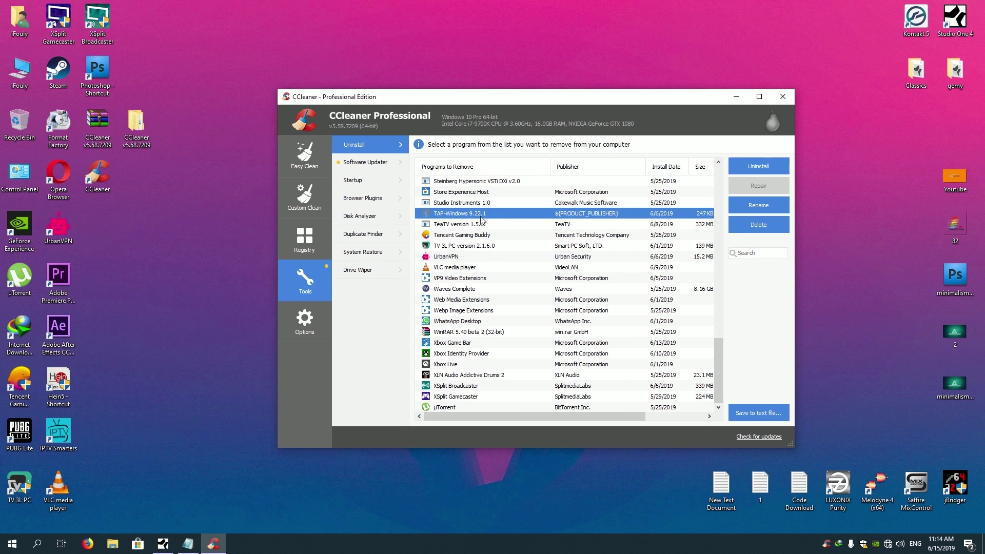
pyautogui.click(353, 163)
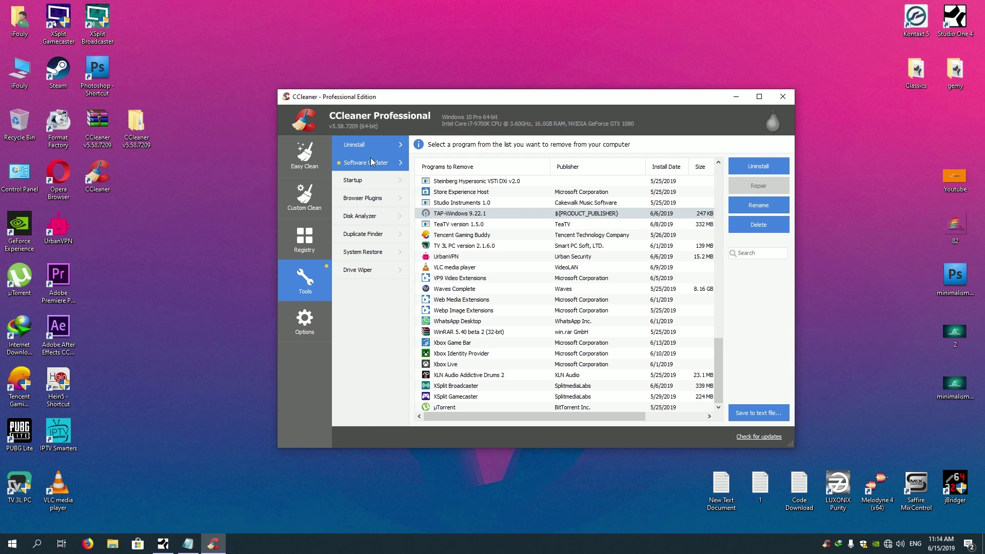
pyautogui.click(371, 160)
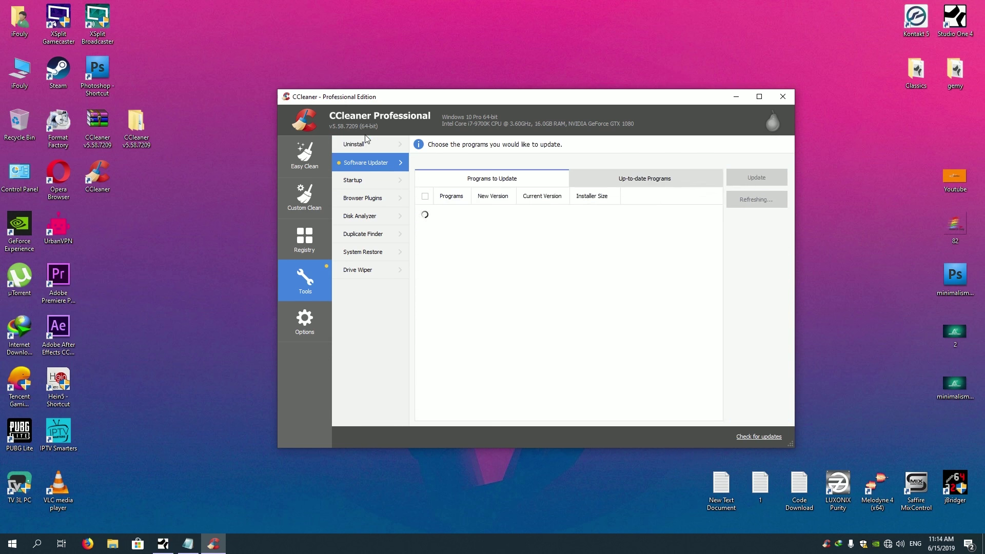
# Disable AdobeAAMUpdater-1.0 and AdobeGCInvoker-1.0 in the Windows startup programs.
pyautogui.click(353, 182)
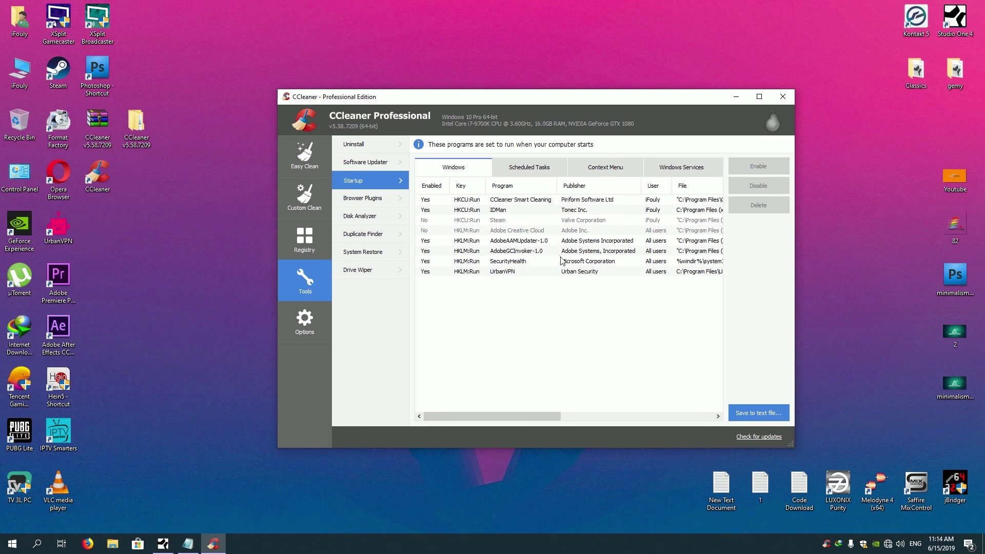
pyautogui.click(453, 200)
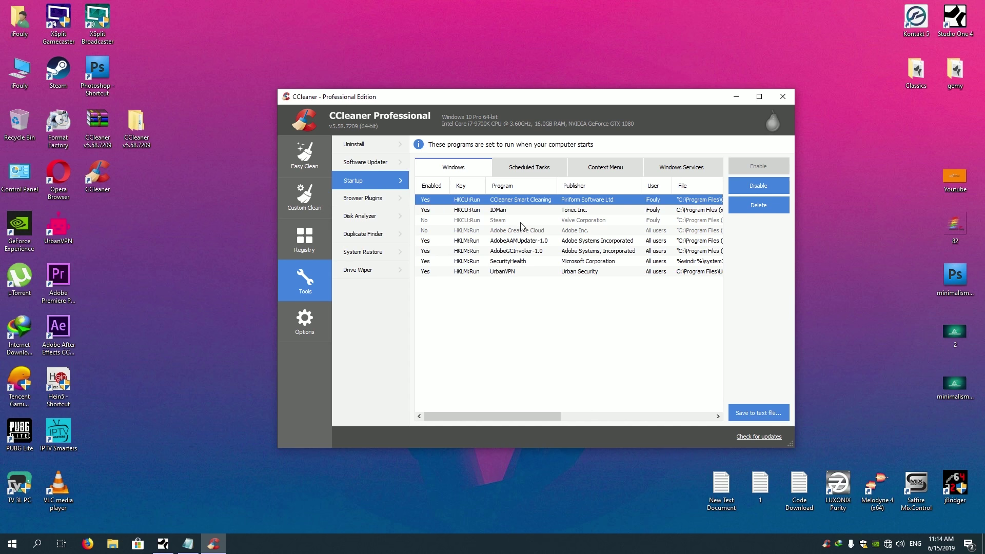
pyautogui.click(457, 245)
pyautogui.rightClick(486, 242)
pyautogui.click(508, 247)
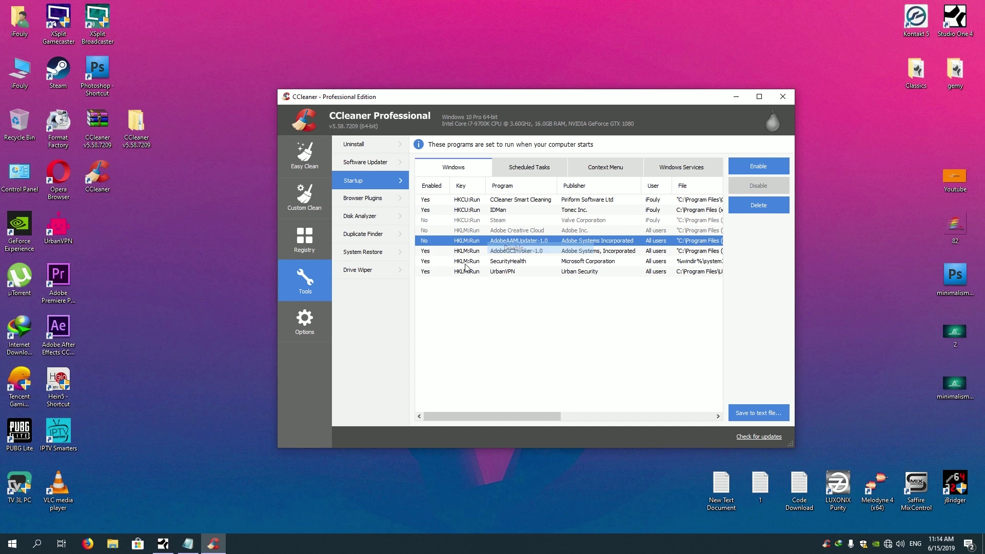
pyautogui.click(466, 251)
pyautogui.rightClick(480, 252)
pyautogui.click(507, 259)
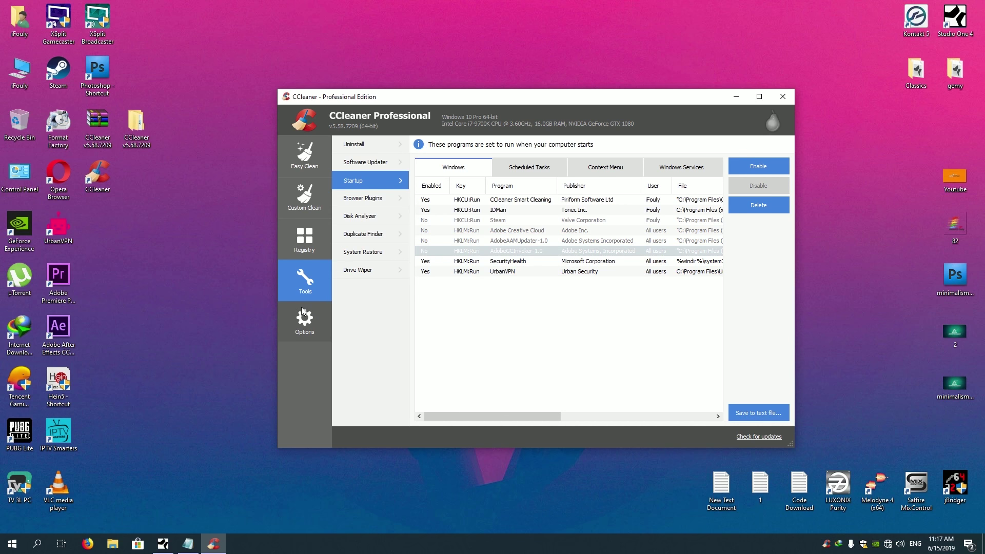
# View the basic program settings, then close CCleaner and dismiss its Smart Cleaning notification.
pyautogui.click(305, 312)
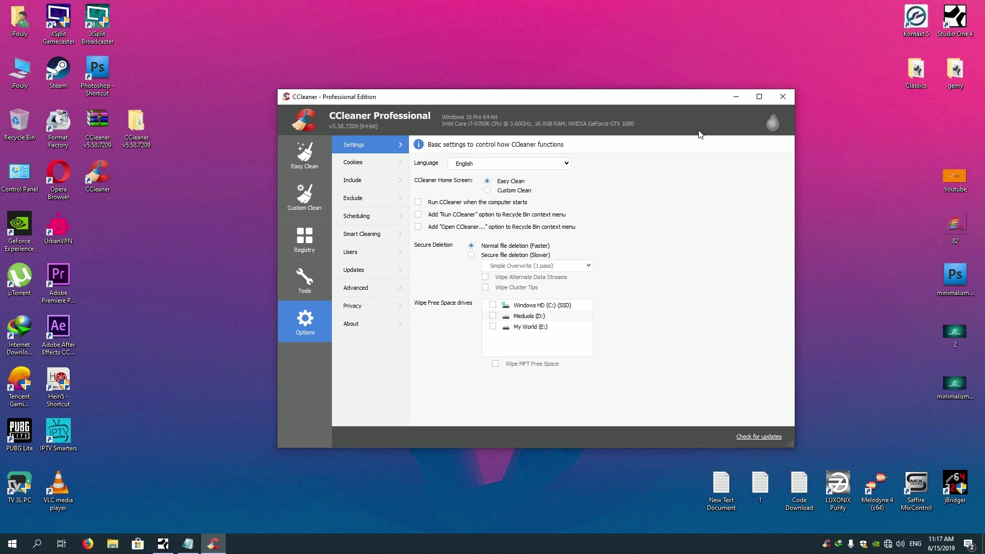
pyautogui.click(782, 99)
pyautogui.click(699, 100)
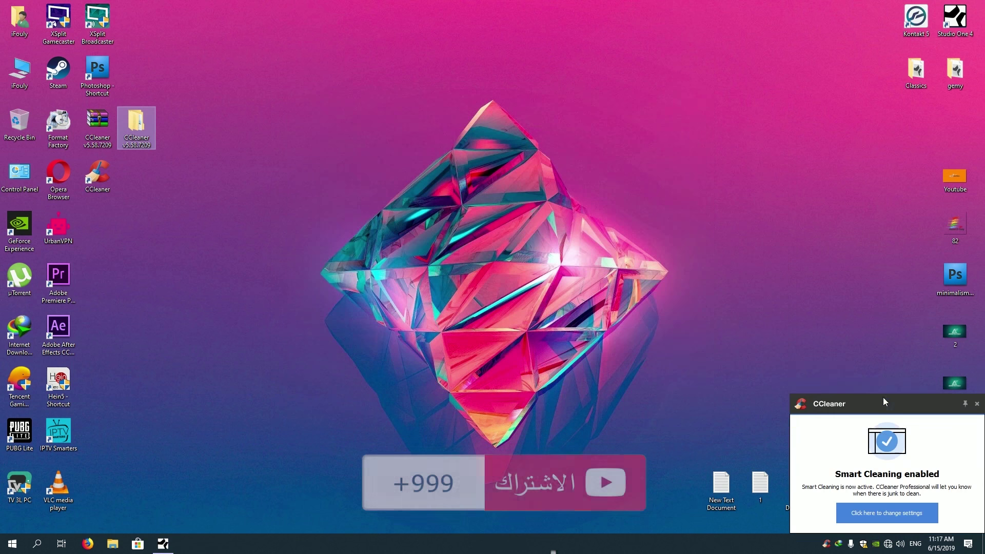
pyautogui.click(976, 404)
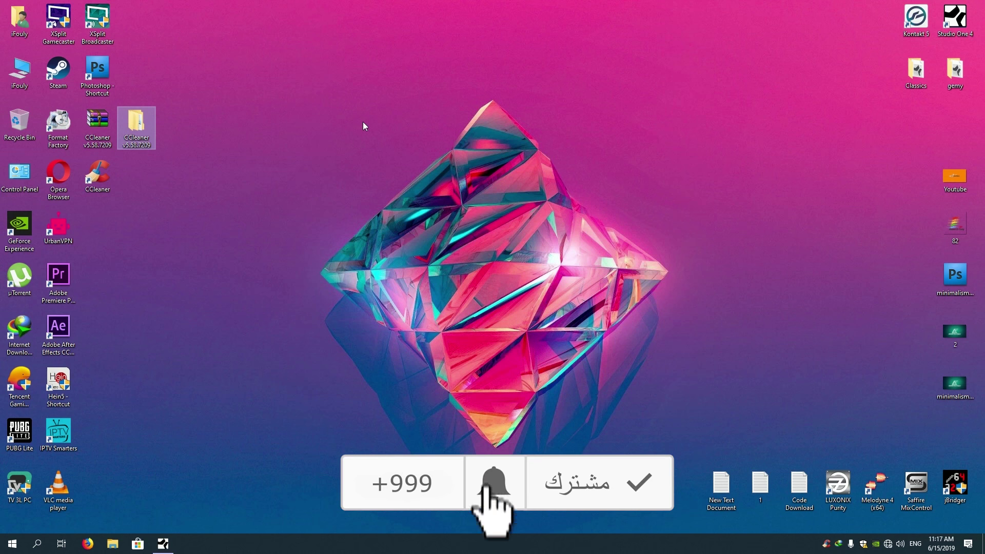